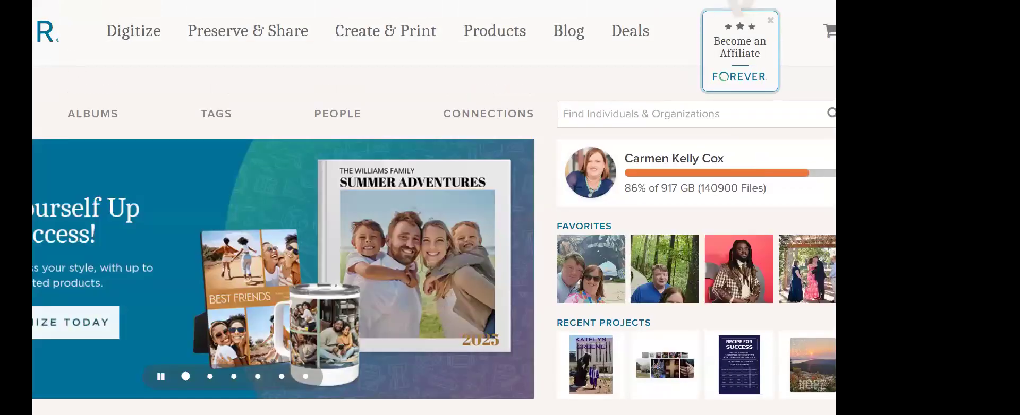
Step: Start a new album in the Albums library and name it "001 My Name (1975- )"
left_click(99, 115)
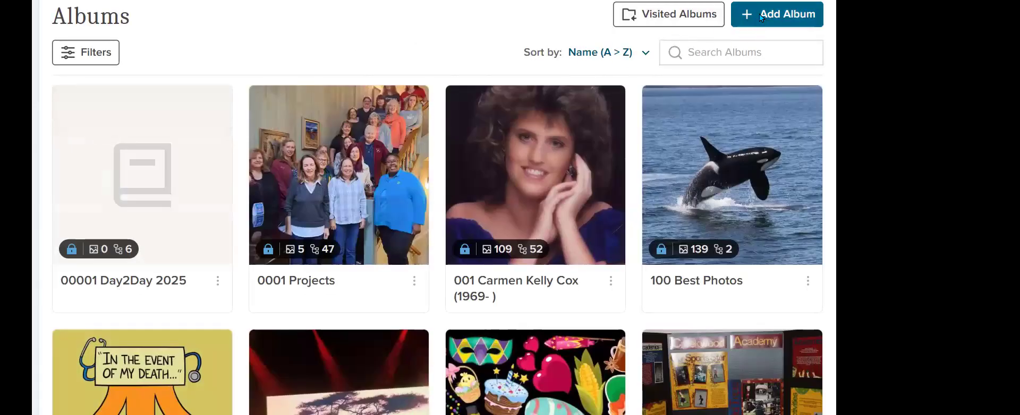
left_click(759, 13)
left_click(271, 112)
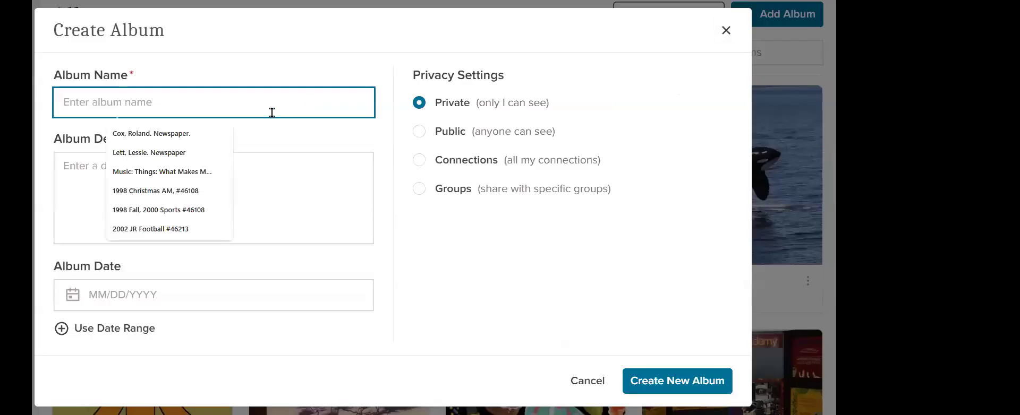
type("001")
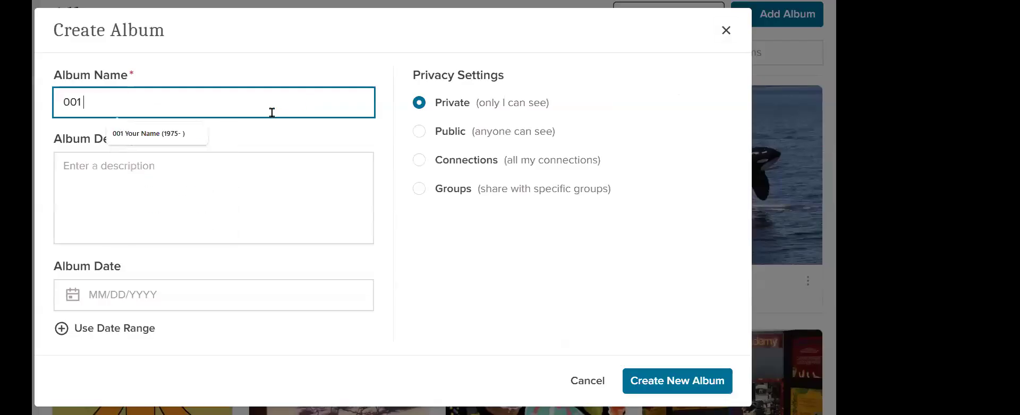
type(" My Name ")
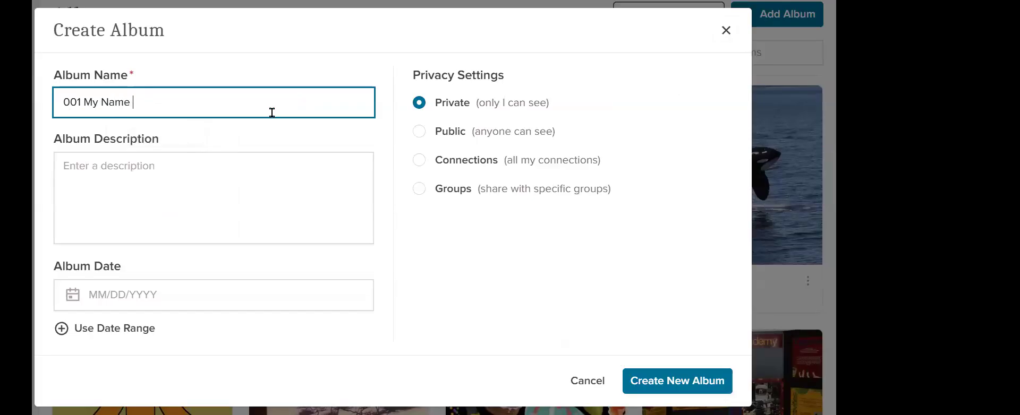
type("(1975- )")
Step: Enter the album description as separate lines "Birth:", "Marriage:" and "Death:", and create the album with private visibility
left_click(169, 173)
type("B")
type("rth")
key("BackSpace")
key("BackSpace")
key("BackSpace")
type("irth")
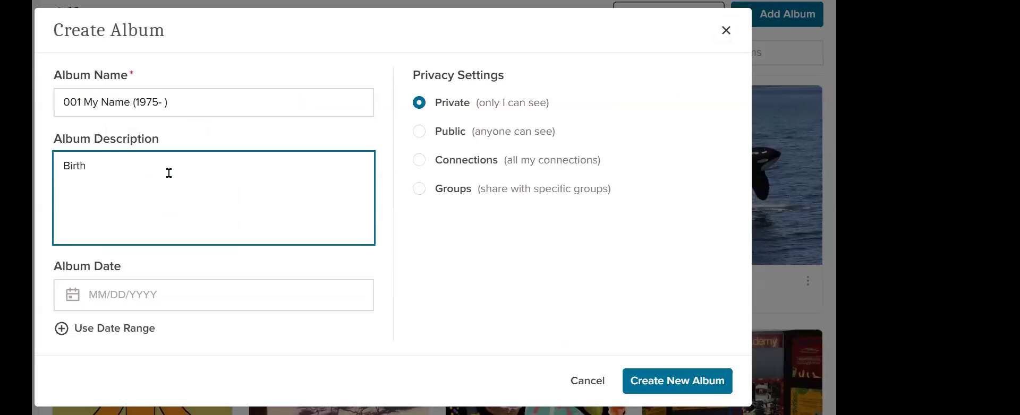
type(":")
left_click(75, 175)
left_click(97, 169)
type("Marriage")
type("Death")
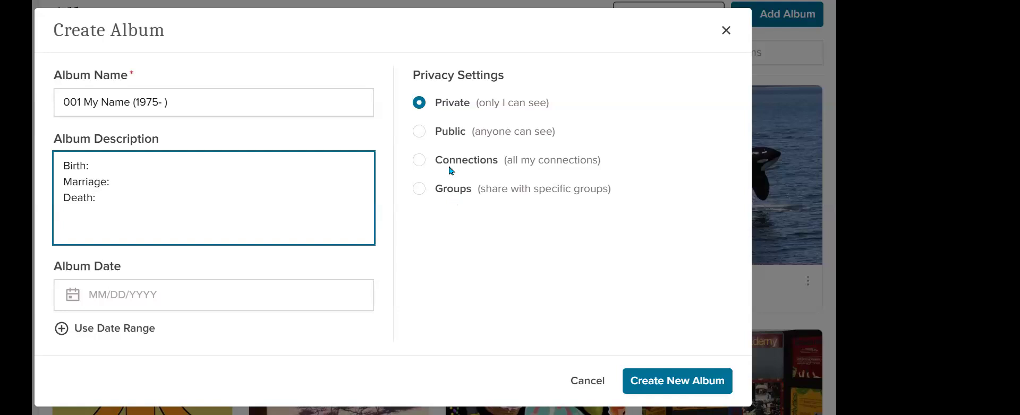
left_click(682, 388)
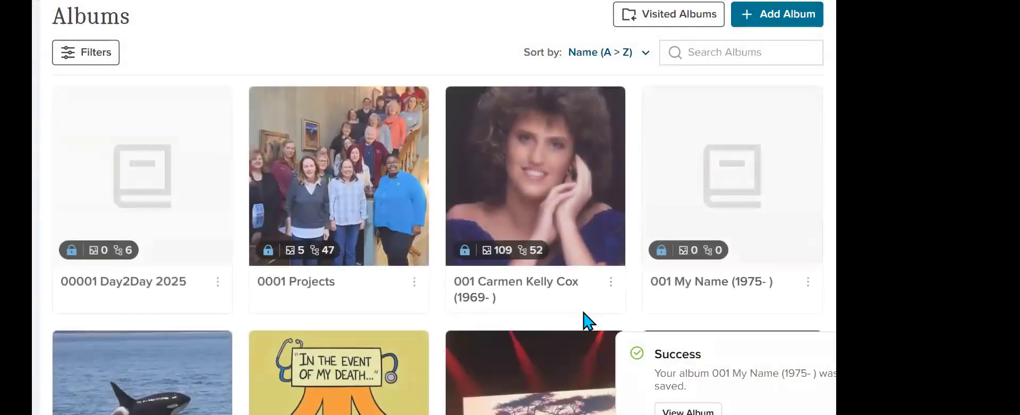
Step: Open the album "001 My Name (1975- )" and create a nested album named "002 My Dad ( - )" with no description
left_click(711, 147)
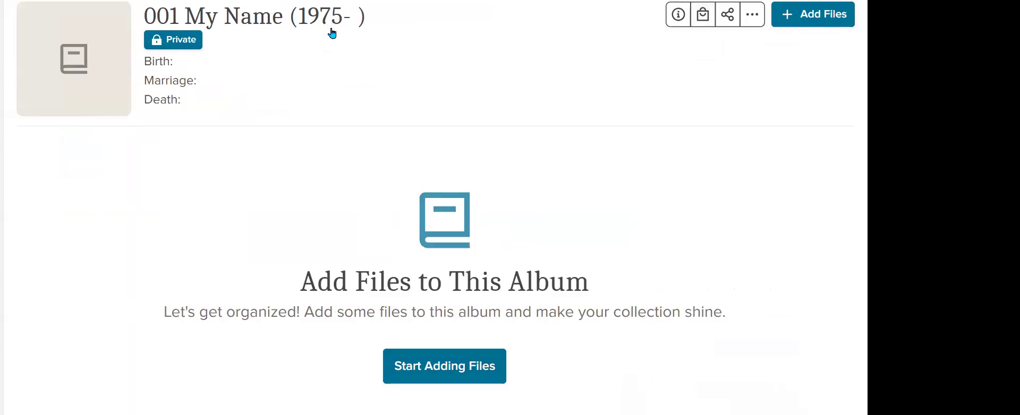
left_click(751, 25)
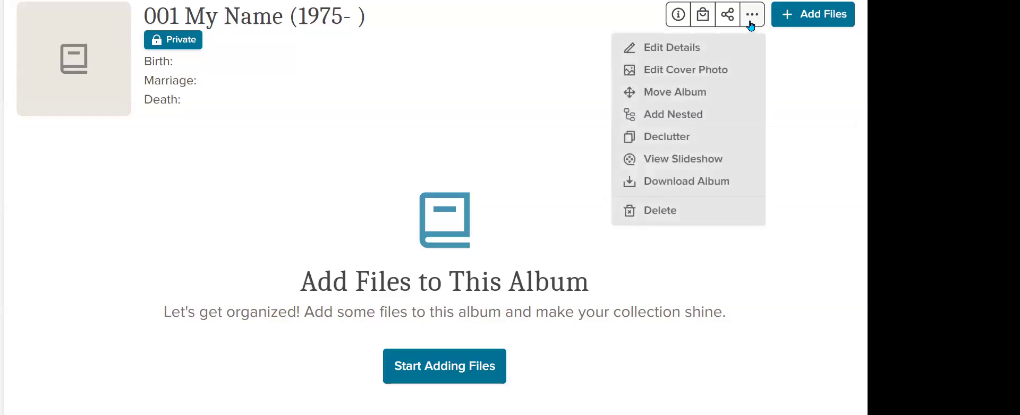
left_click(704, 124)
left_click(308, 101)
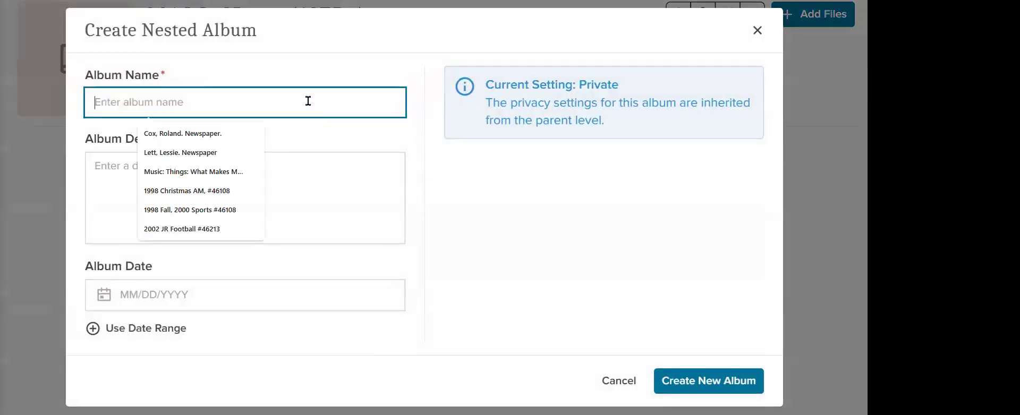
type("002 ")
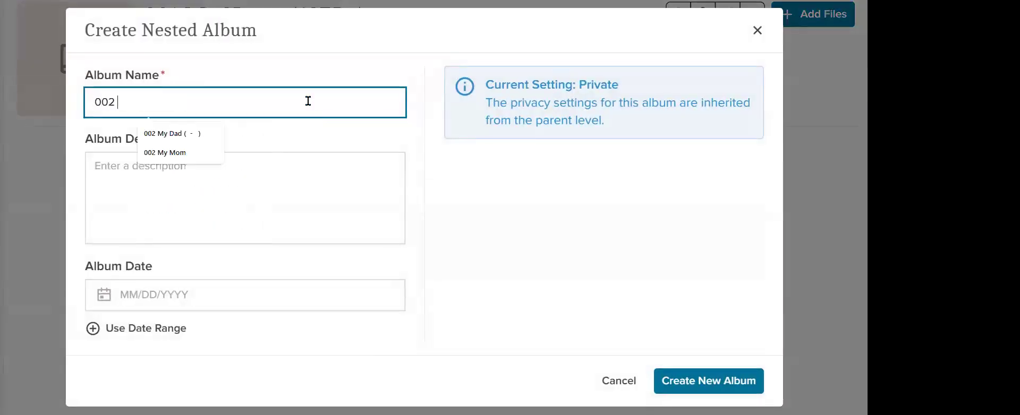
type("My Da")
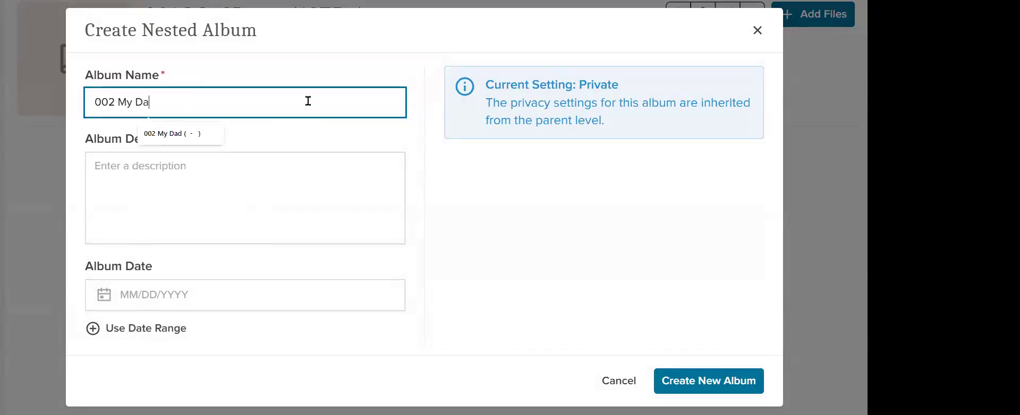
type("d ( - )")
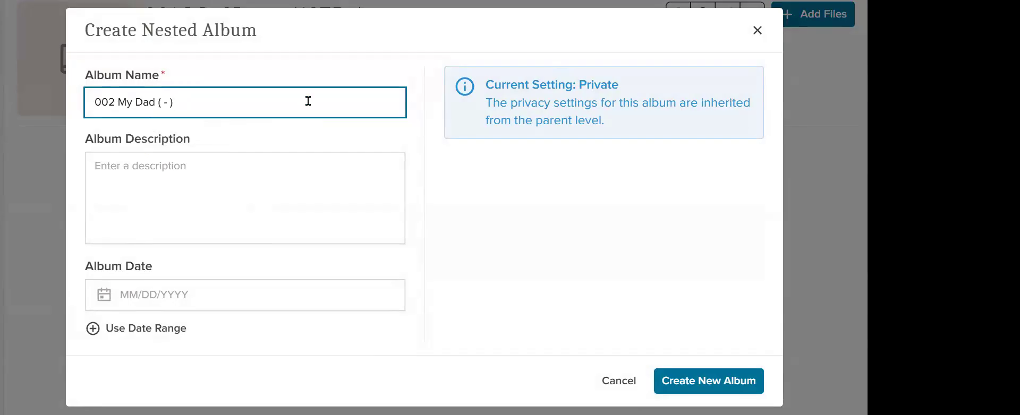
left_click(246, 214)
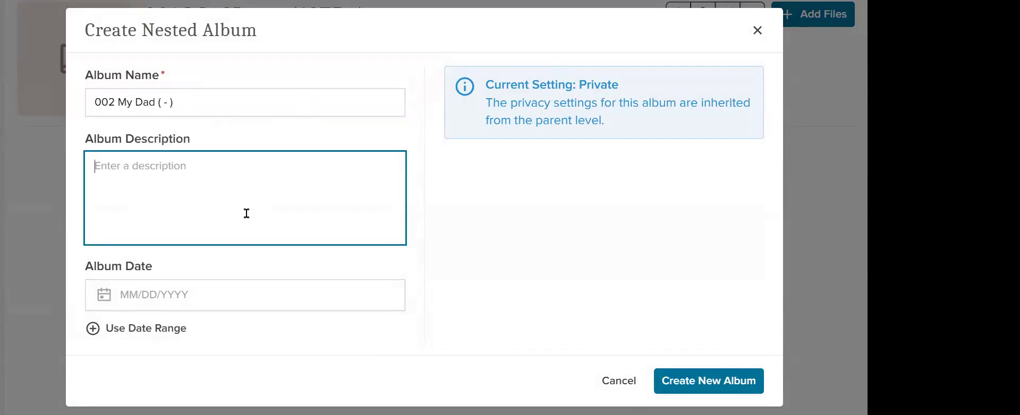
left_click(731, 386)
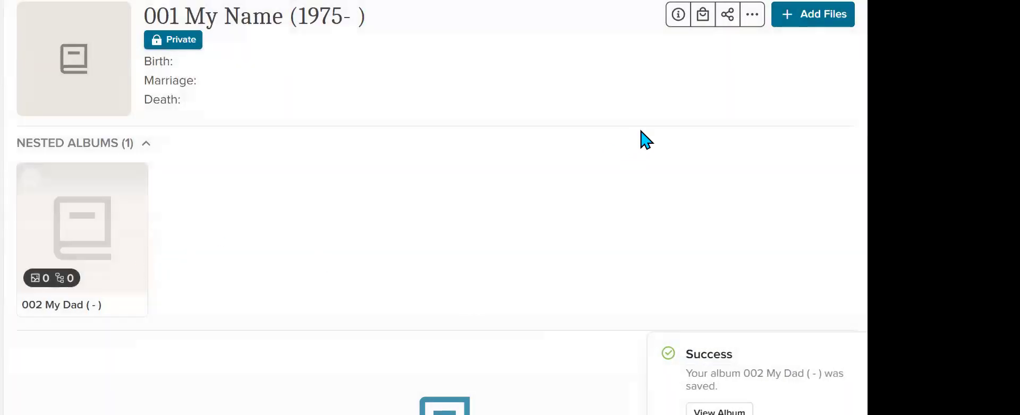
Step: Create a nested album named "003 My Mom" inside "001 My Name (1975- )"
left_click(751, 23)
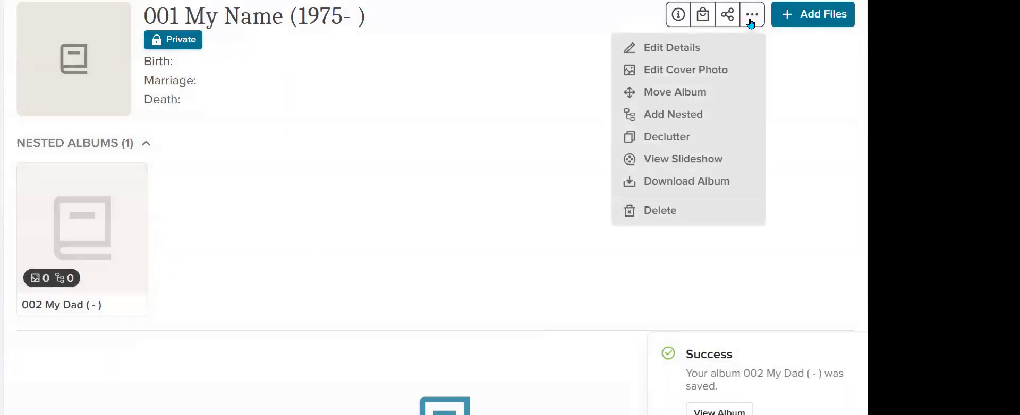
left_click(713, 121)
left_click(264, 95)
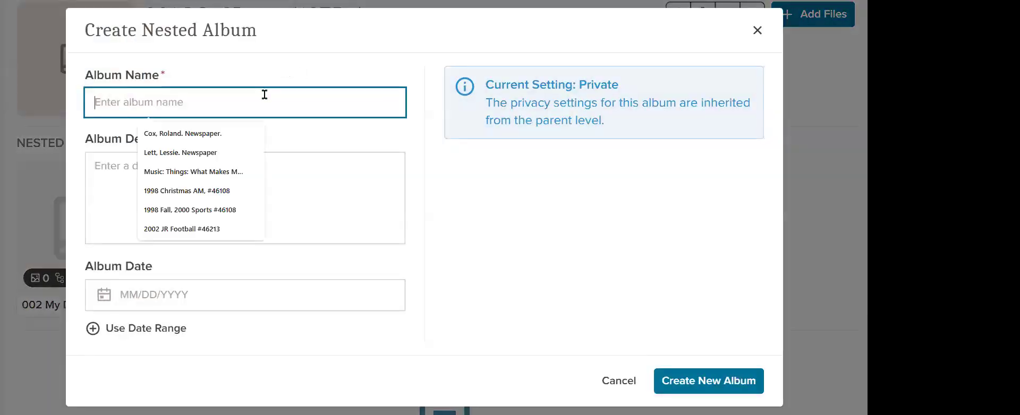
type("003 ")
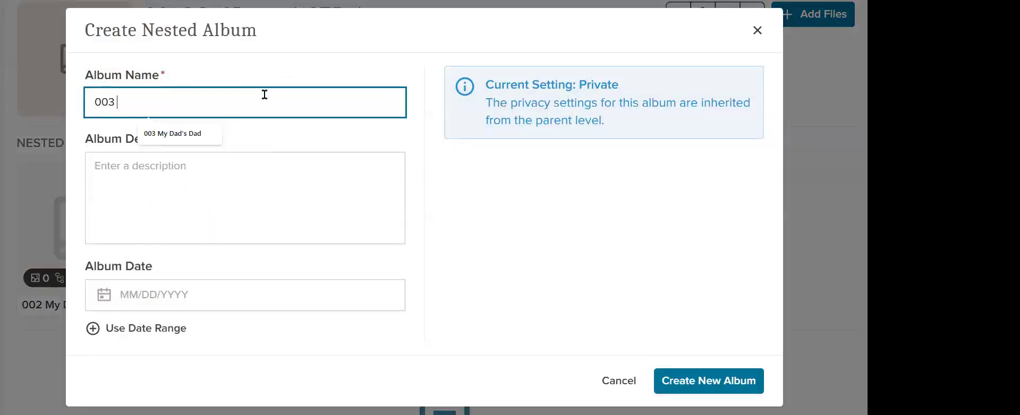
type("My Mom")
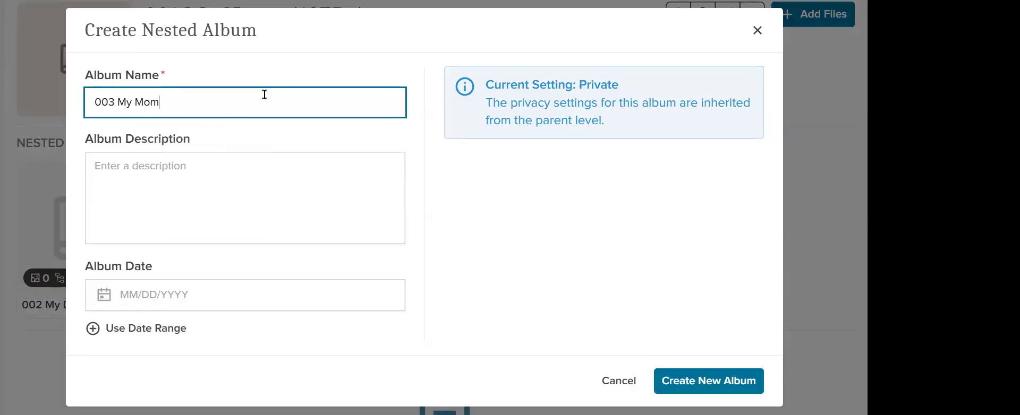
left_click(712, 381)
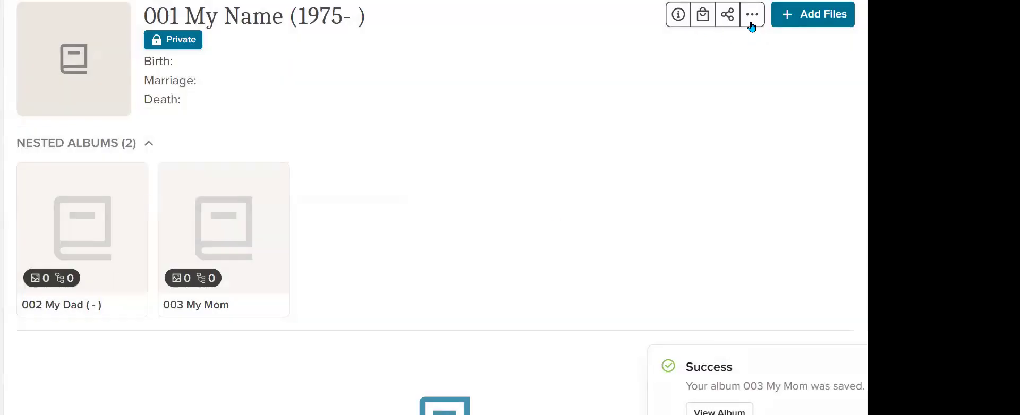
Step: Create a nested album named "004 My Dad's Dad" inside "001 My Name (1975- )"
left_click(751, 22)
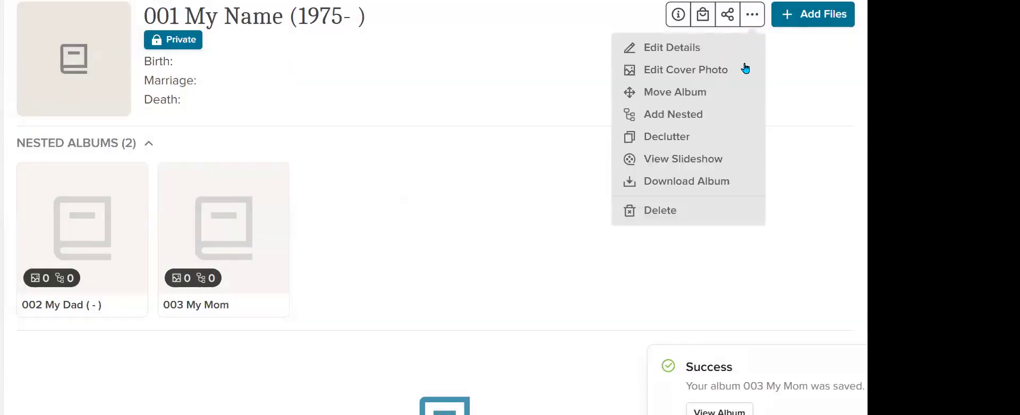
left_click(696, 118)
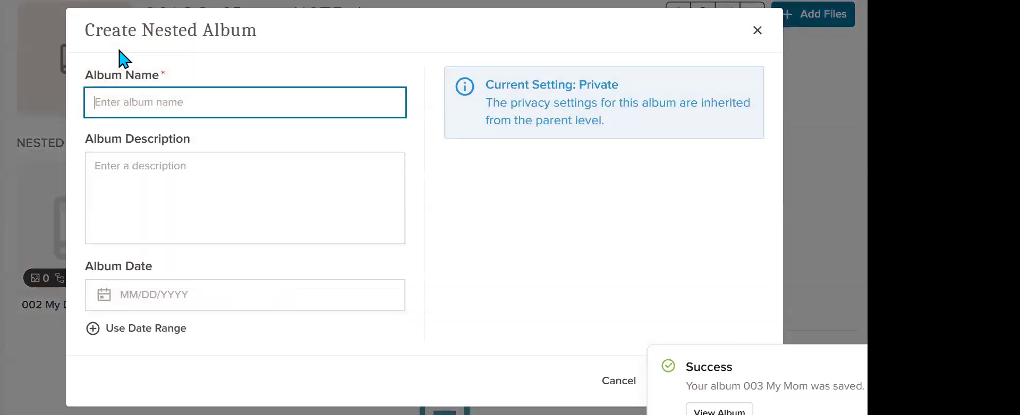
left_click(119, 98)
type("4 ")
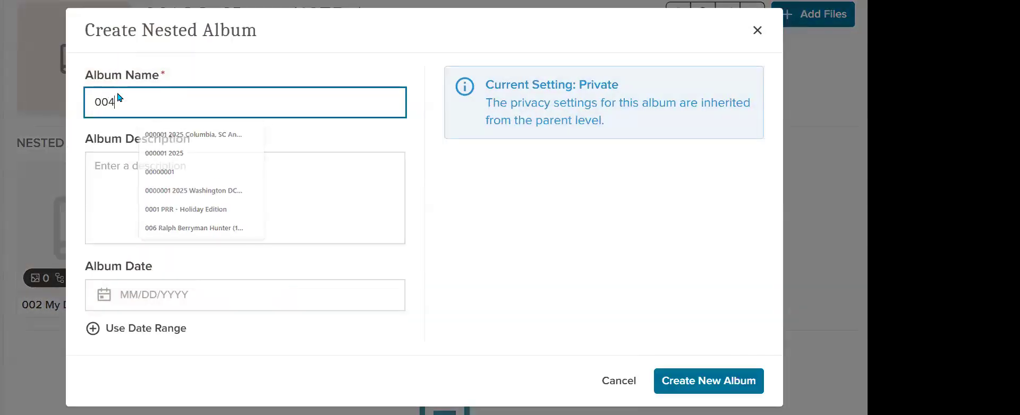
type("M")
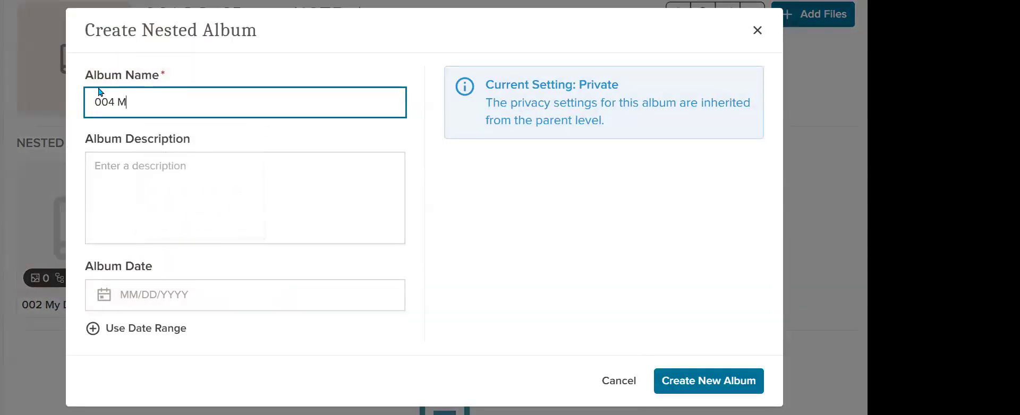
type("y Dad's Dad")
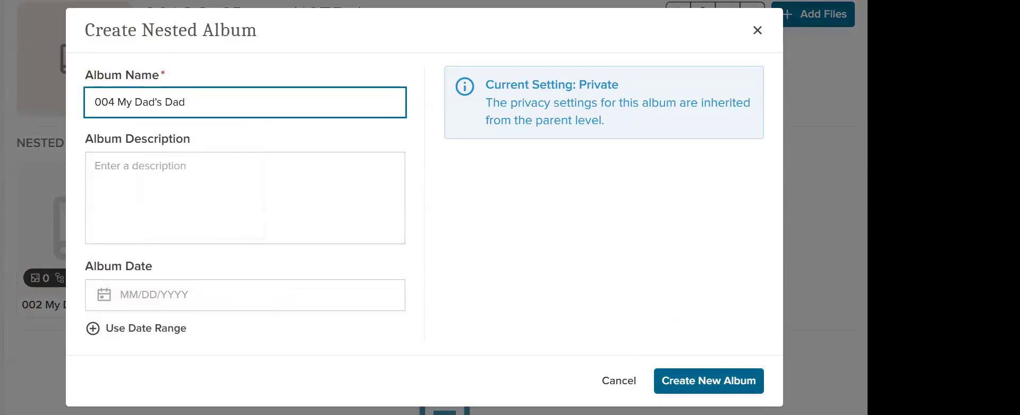
left_click(690, 378)
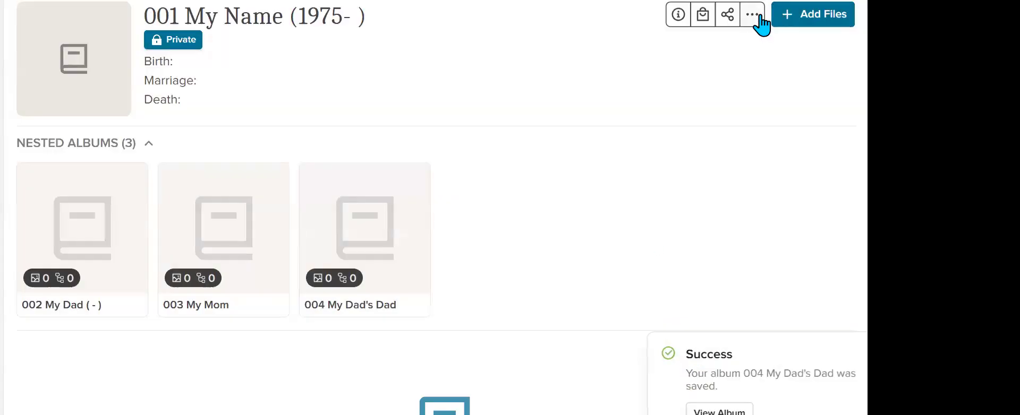
Step: Create a nested album named "005 My Dad's Mom" inside "001 My Name (1975- )"
left_click(758, 17)
left_click(709, 114)
left_click(225, 107)
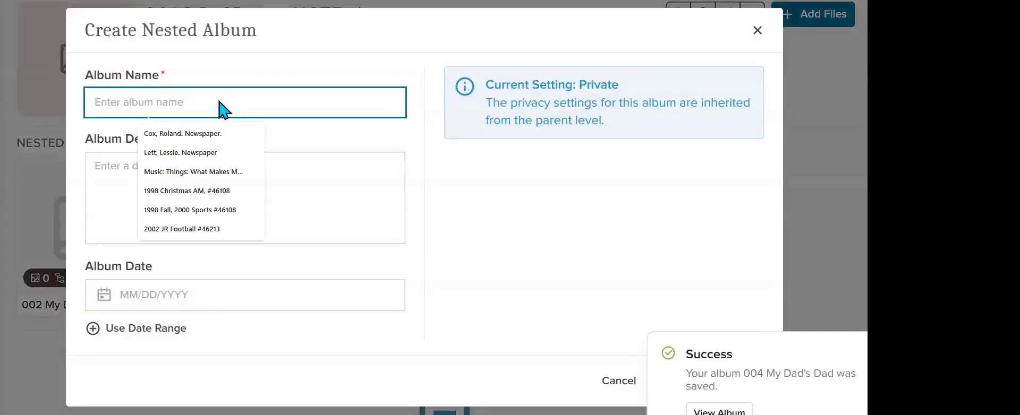
type("005 M")
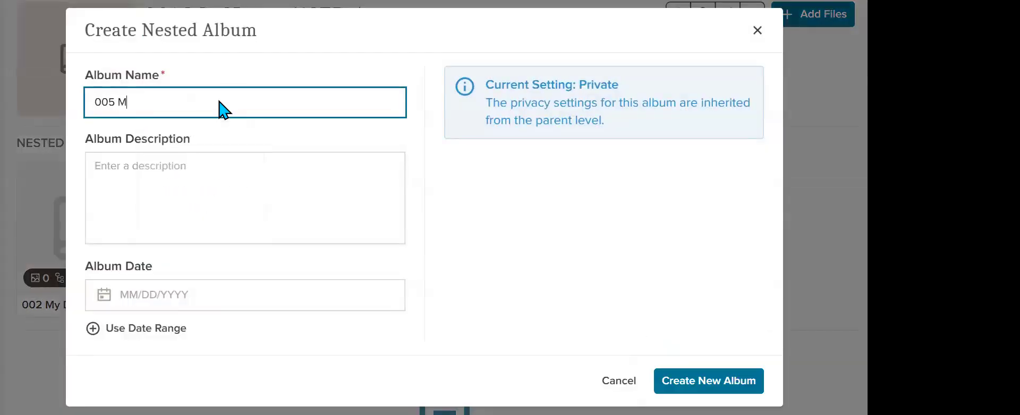
type("y Dad's Mom")
left_click(706, 381)
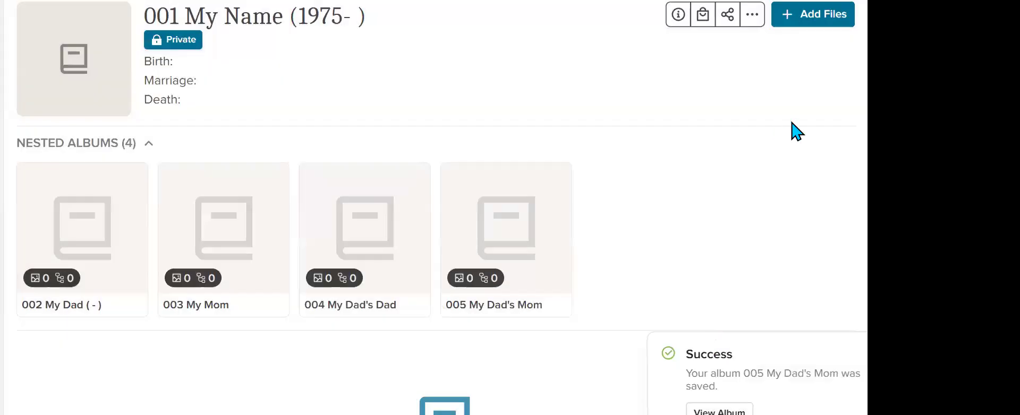
Step: Create a nested album named "006 My Mom's Dad" inside "001 My Name (1975- )"
left_click(752, 17)
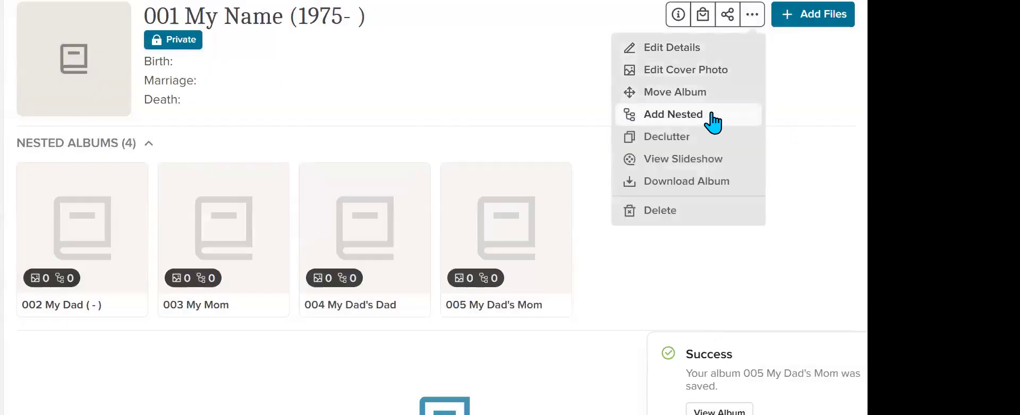
left_click(711, 115)
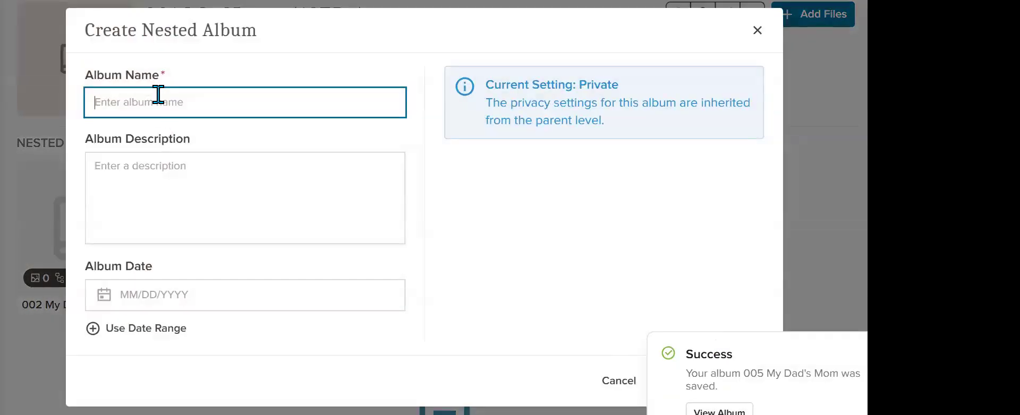
type("006 My Mom")
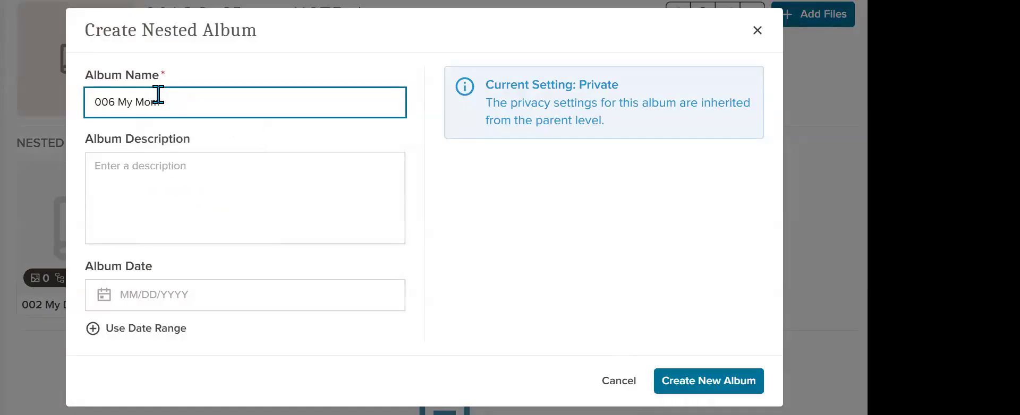
type("'s Dadd")
key("BackSpace")
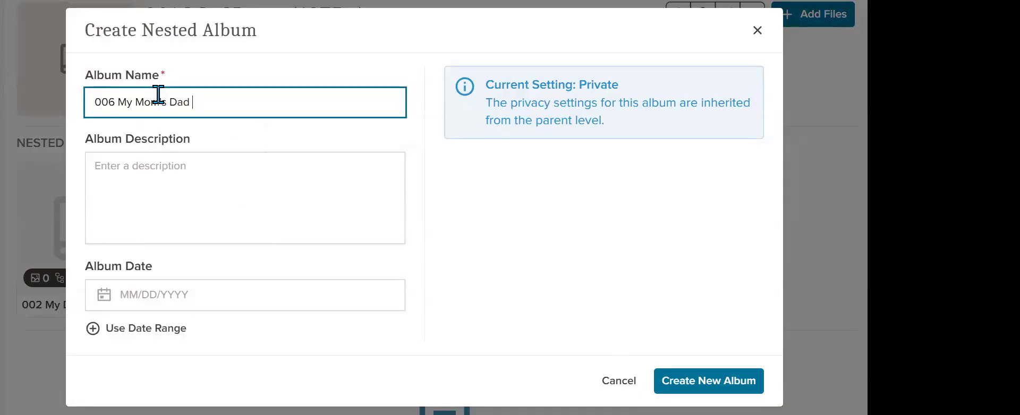
left_click(712, 381)
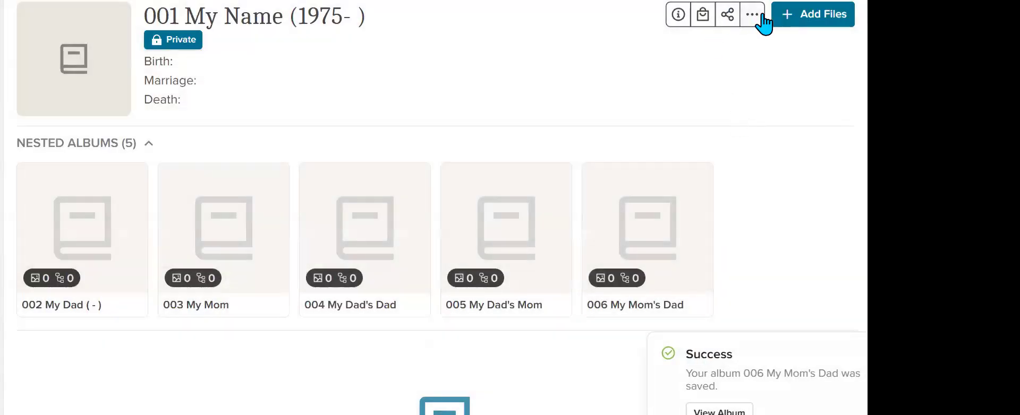
Step: Create a nested album named "007 My Mom's Mom" inside "001 My Name (1975- )"
left_click(754, 17)
left_click(708, 116)
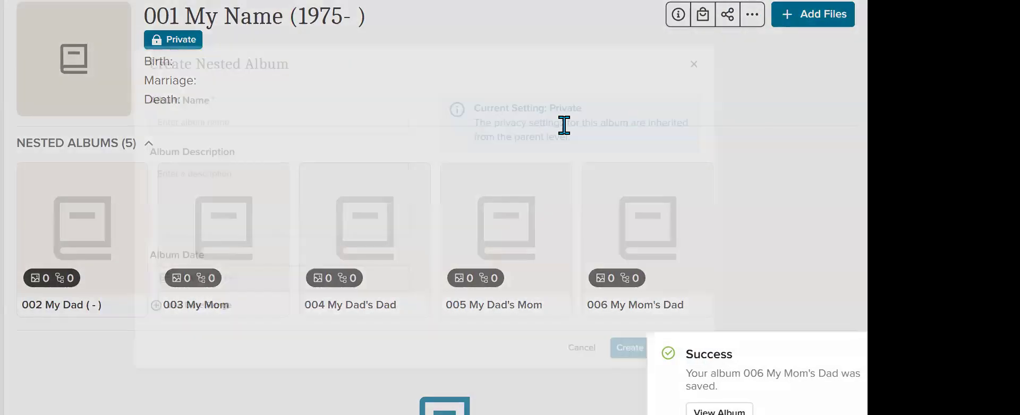
left_click(281, 106)
type("0")
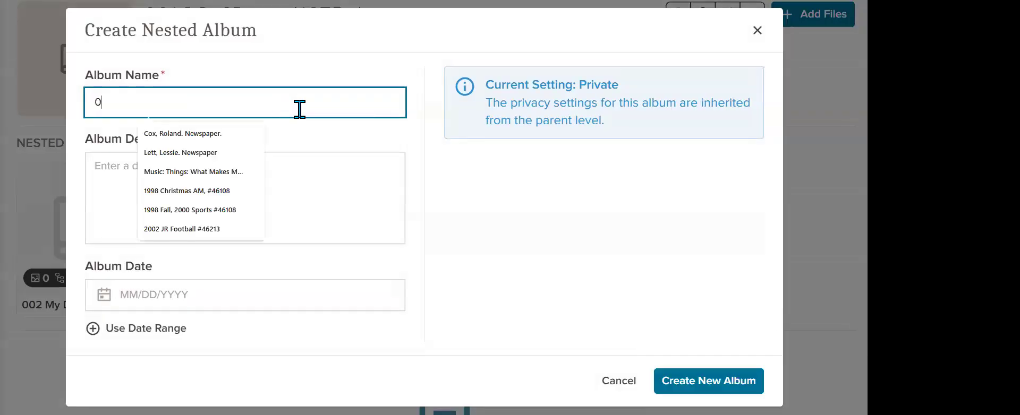
type("07 My ")
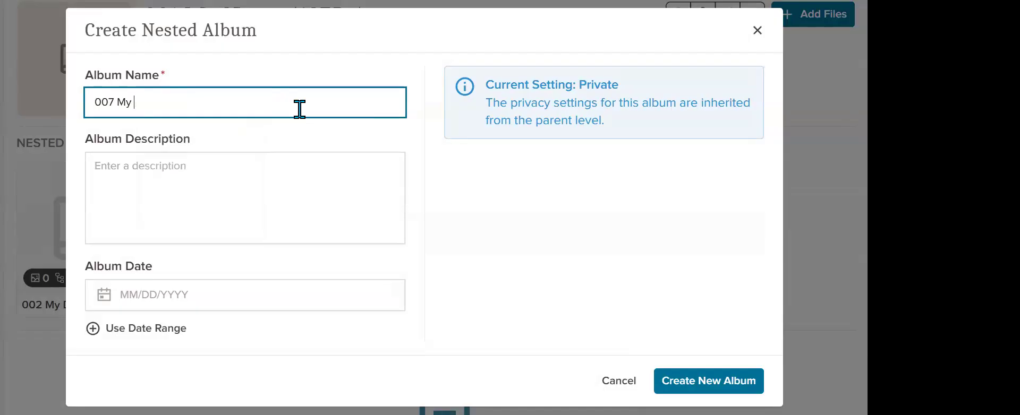
type("Mom's <")
key("BackSpace")
type("Mom")
left_click(709, 383)
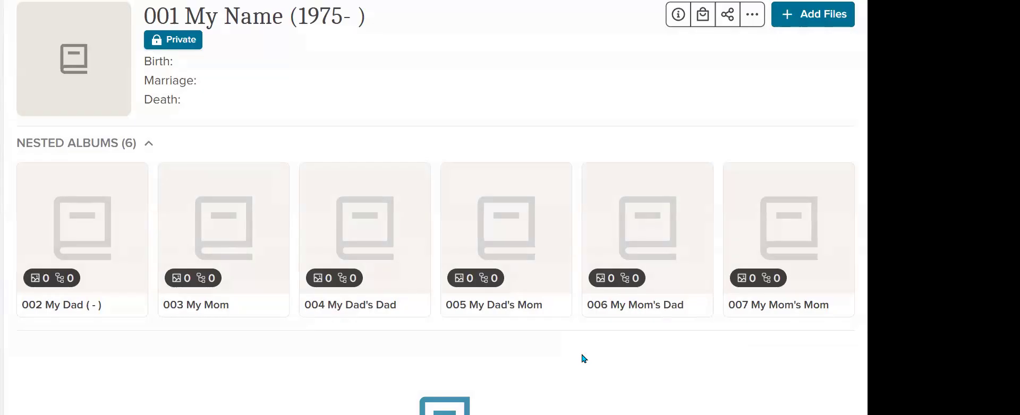
left_click(385, 313)
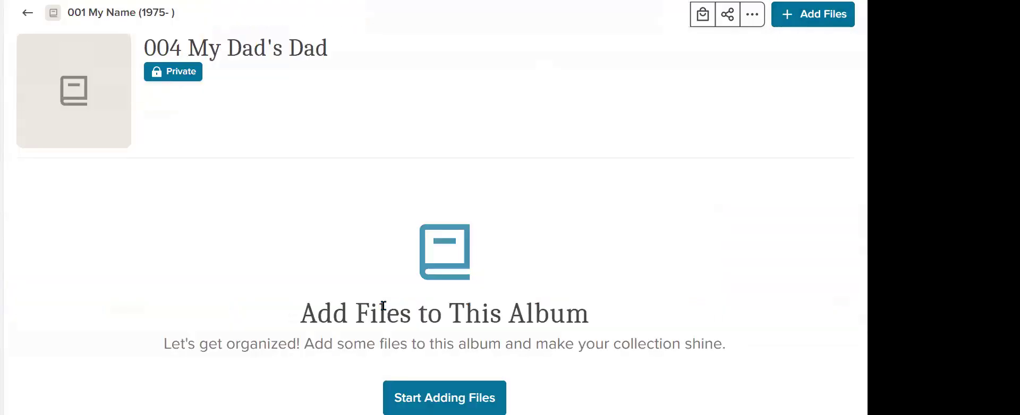
left_click(28, 12)
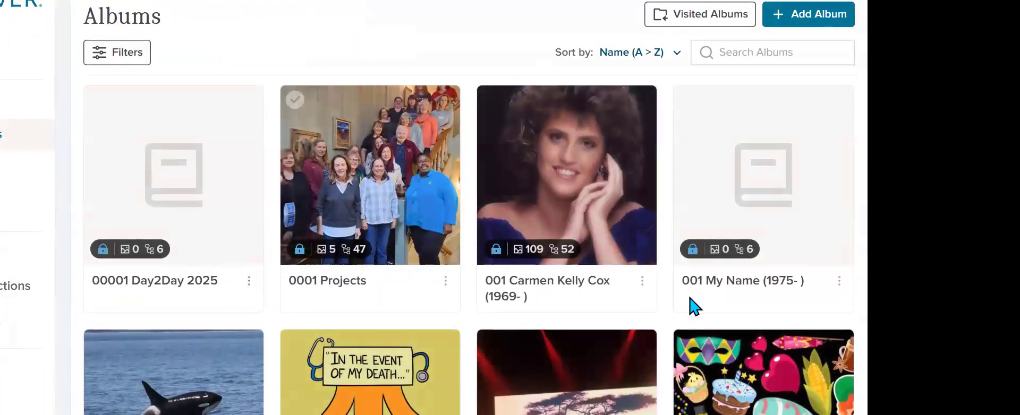
left_click(715, 287)
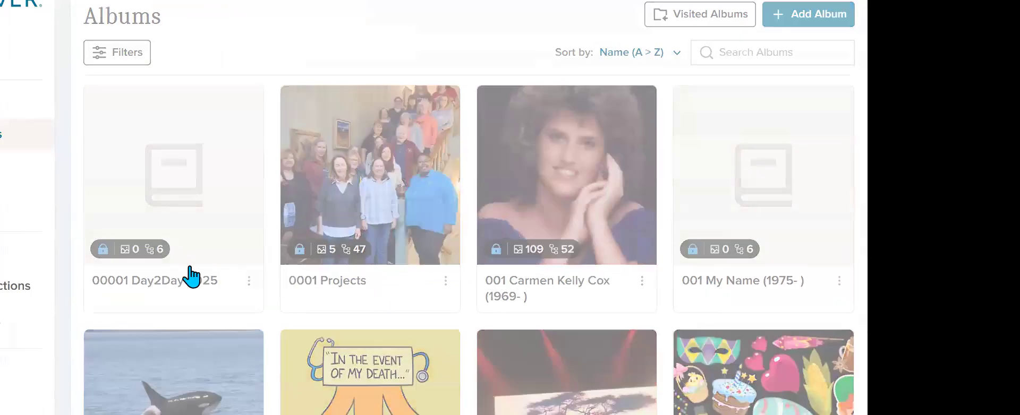
Step: Create a nested album named "2.0 S My Mom (see 3.0 album)" inside the "002 My Dad ( - )" album
left_click(70, 307)
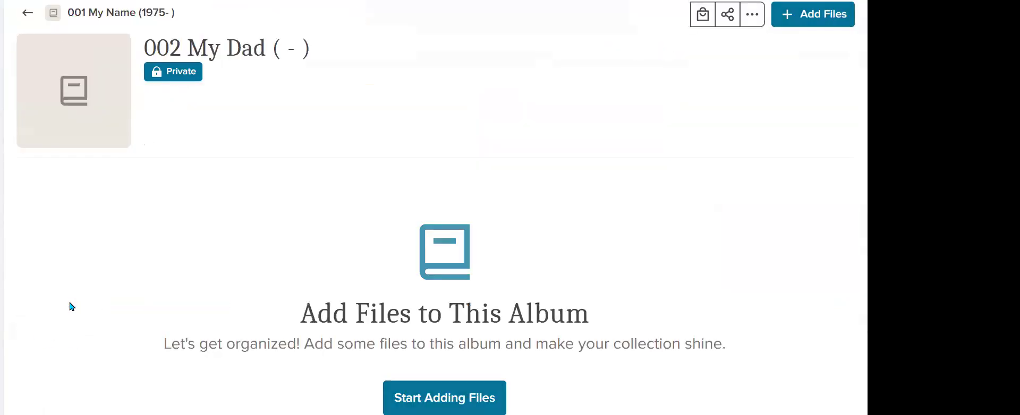
left_click(752, 16)
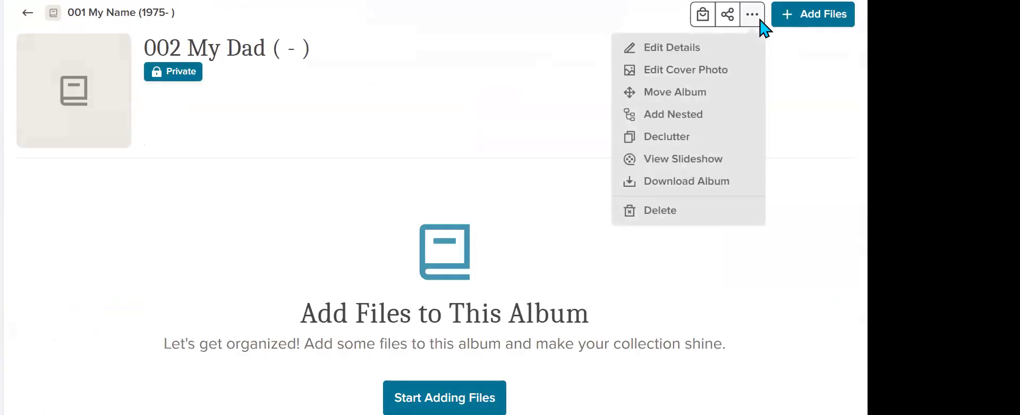
left_click(746, 120)
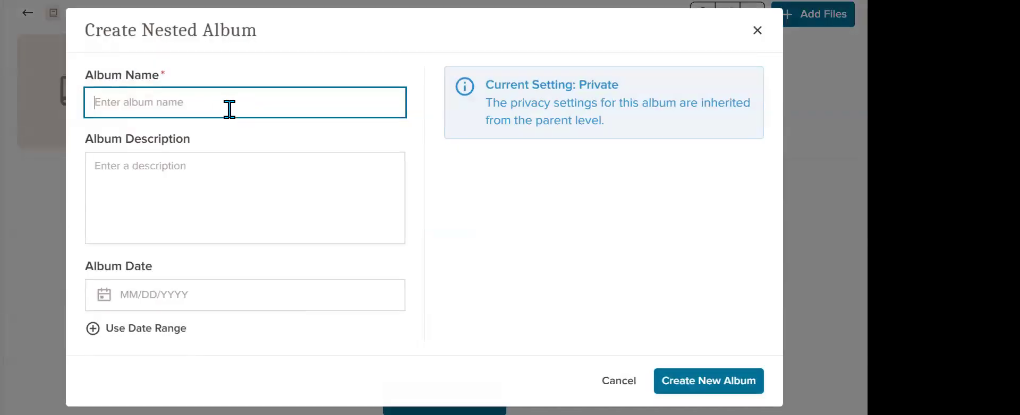
type("2")
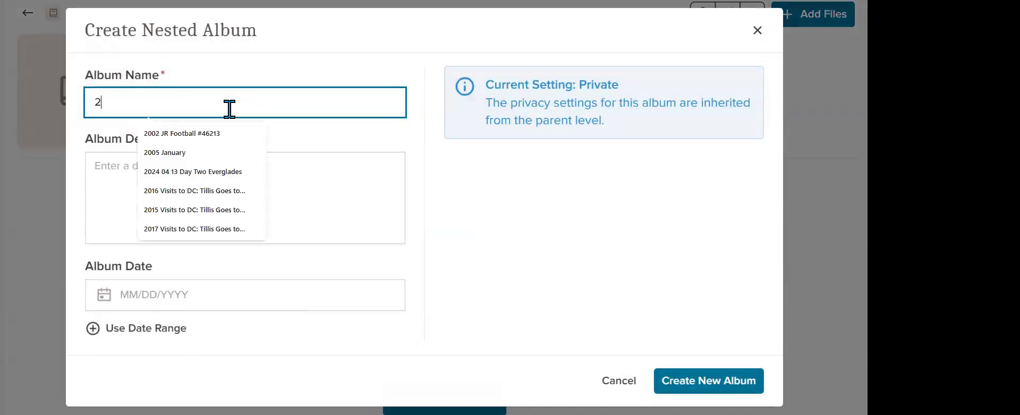
type(">")
key("BackSpace")
type(".0 S My ")
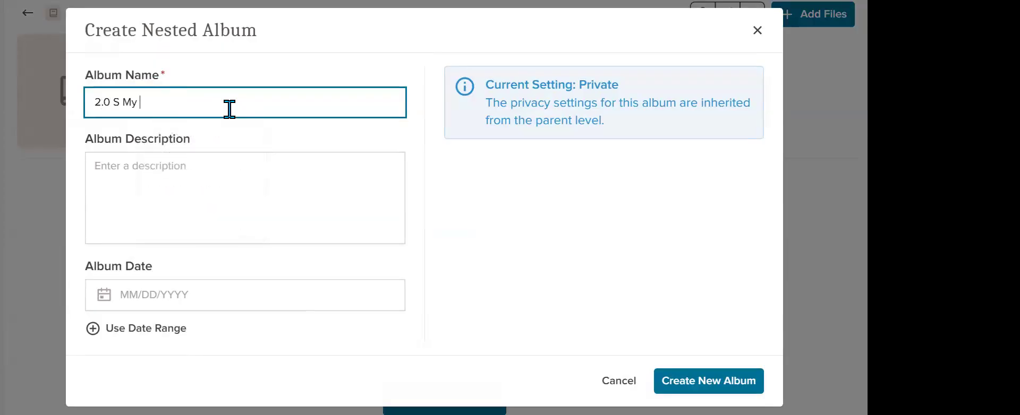
type("Mom (see 3.0)")
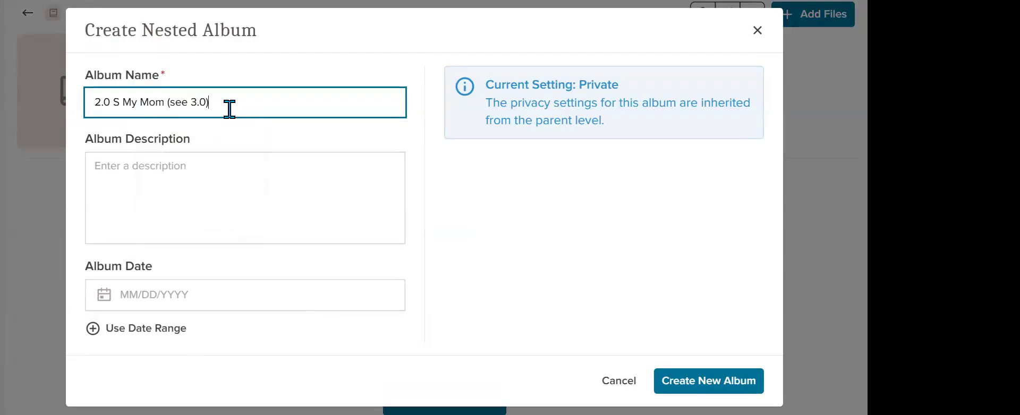
key("BackSpace")
type("album)")
left_click(706, 382)
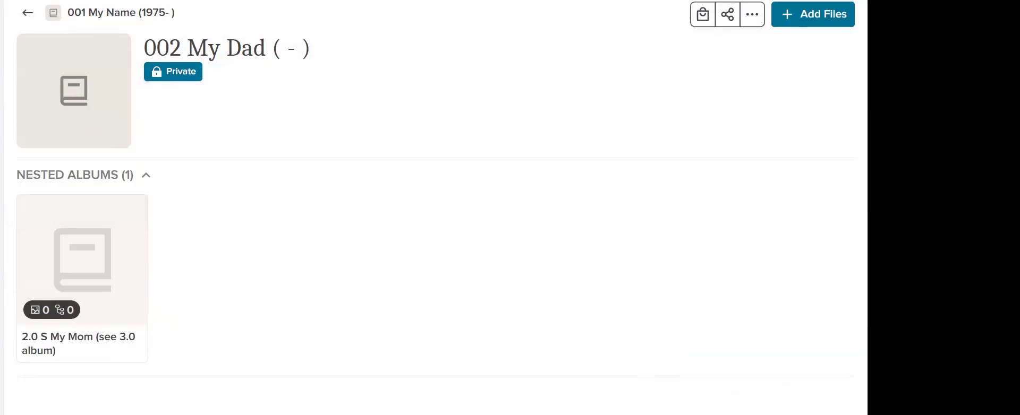
Step: Create a nested album named "2.1 My Brother" inside "002 My Dad ( - )"
left_click(754, 11)
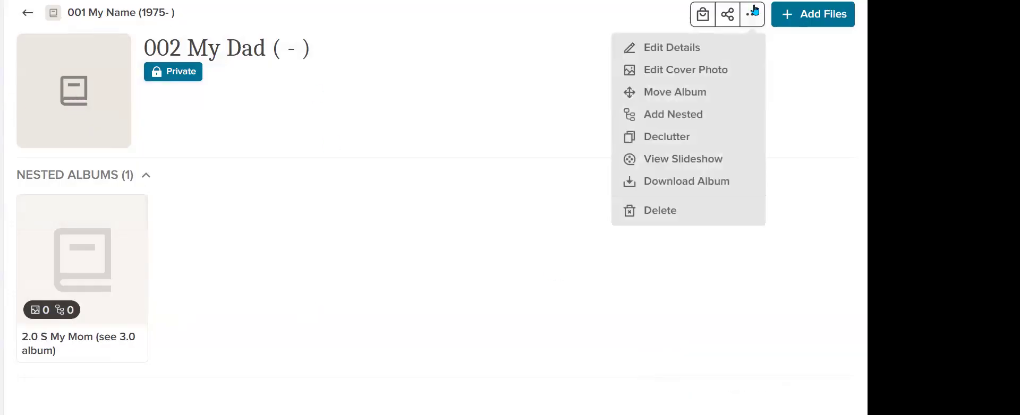
left_click(720, 115)
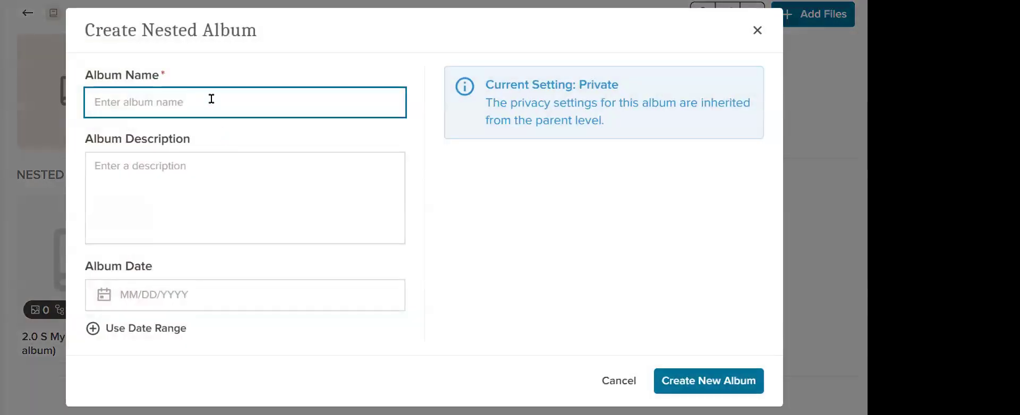
type("2.1")
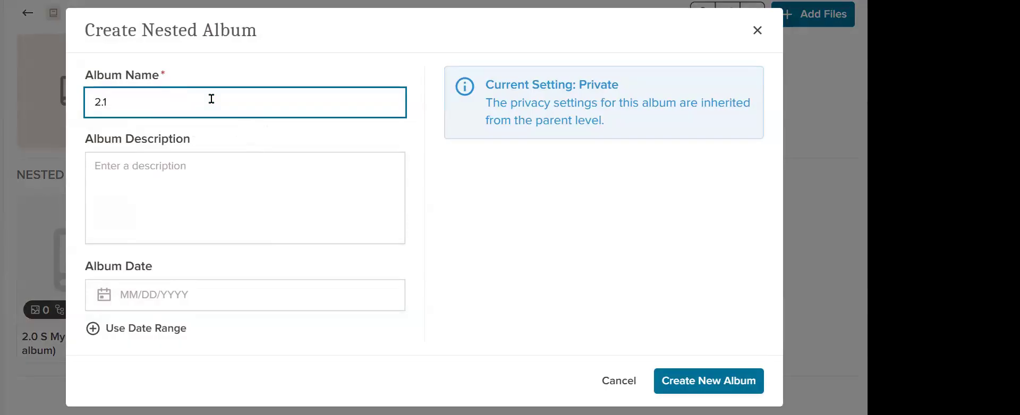
type(" My Brother")
left_click(730, 380)
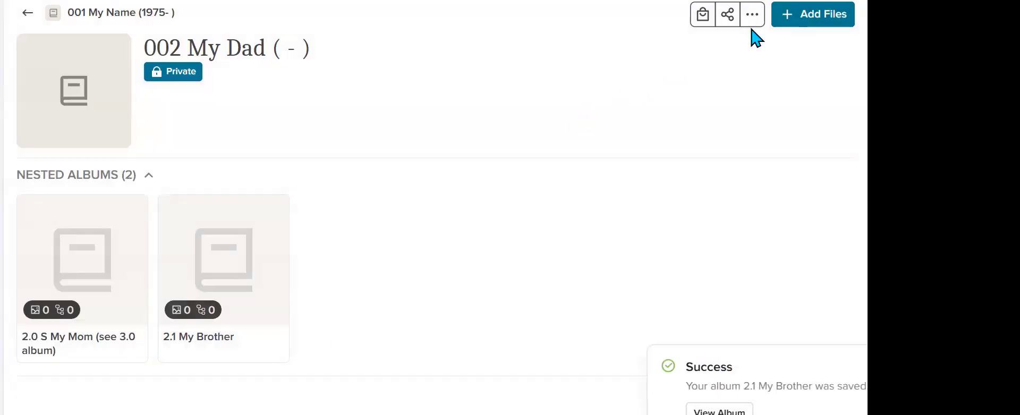
Step: Create a nested album named "2.2 My Name (see 001)" inside "002 My Dad ( - )"
left_click(753, 21)
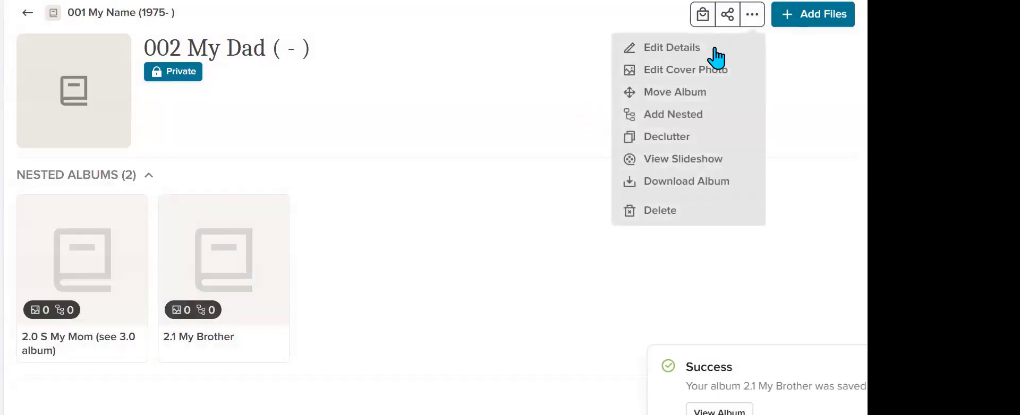
left_click(709, 114)
left_click(212, 95)
type("2.2 ")
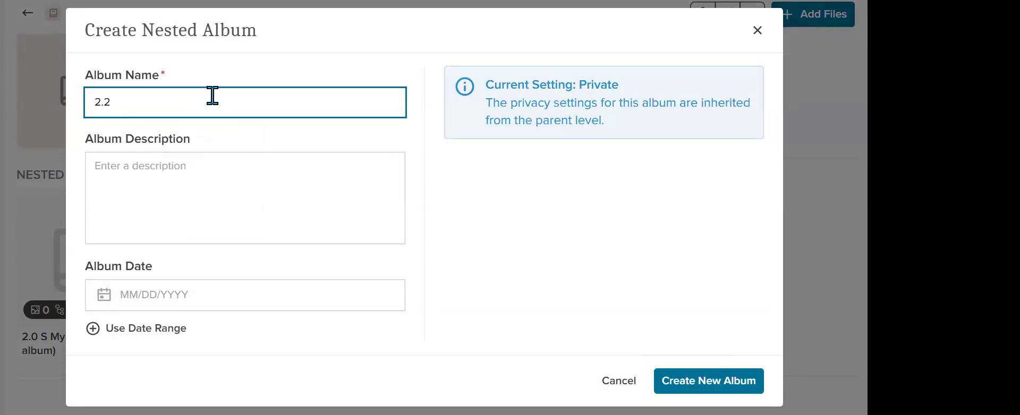
type("Me")
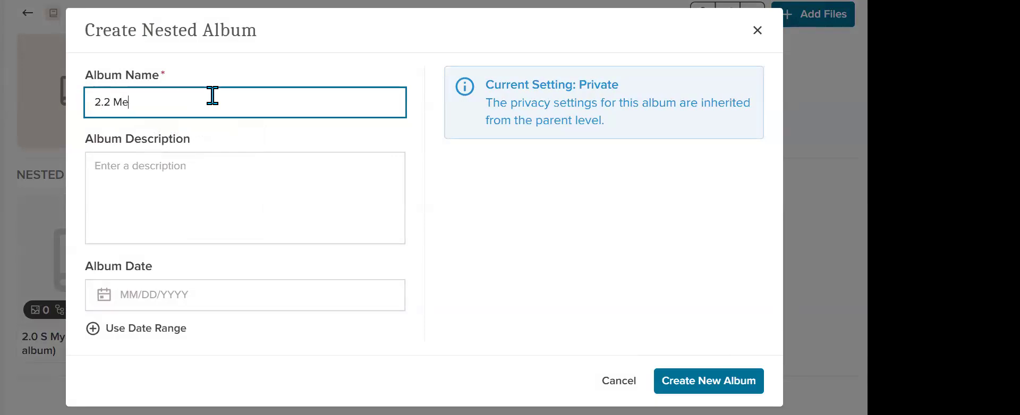
key("BackSpace")
type("y Name (see 001)")
left_click(737, 381)
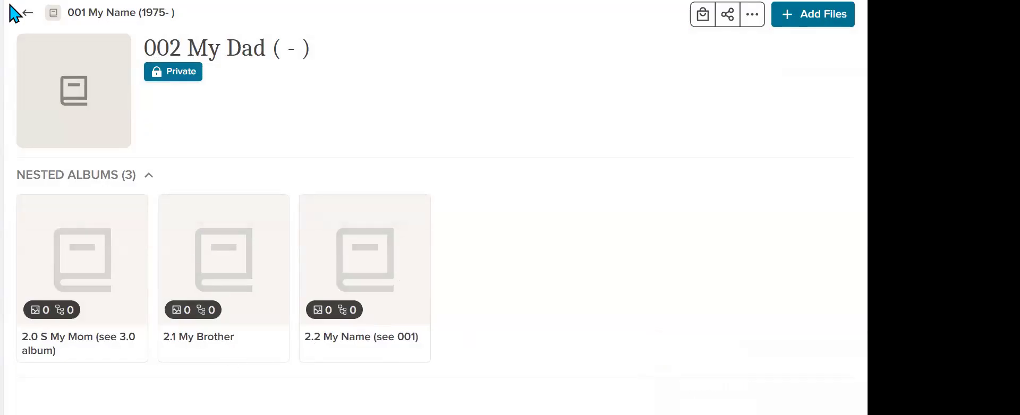
Step: Create a nested album named "2.1 S My Sister In Law" inside the "2.1 My Brother" album
left_click(212, 337)
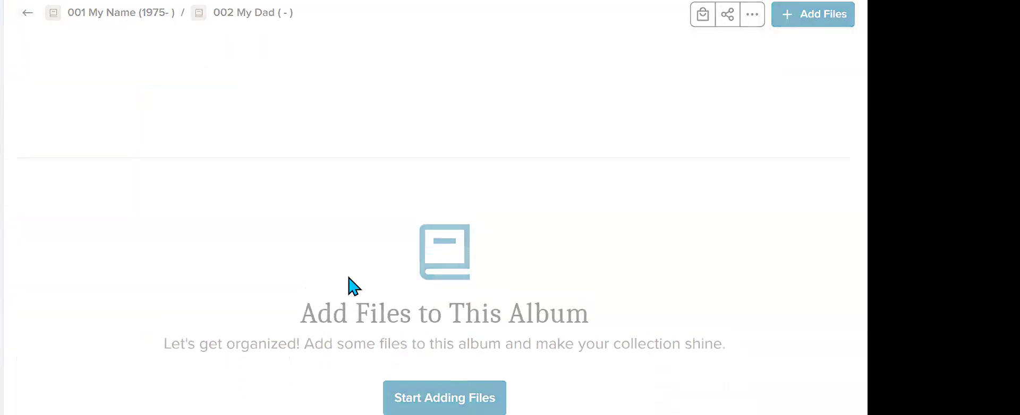
left_click(754, 16)
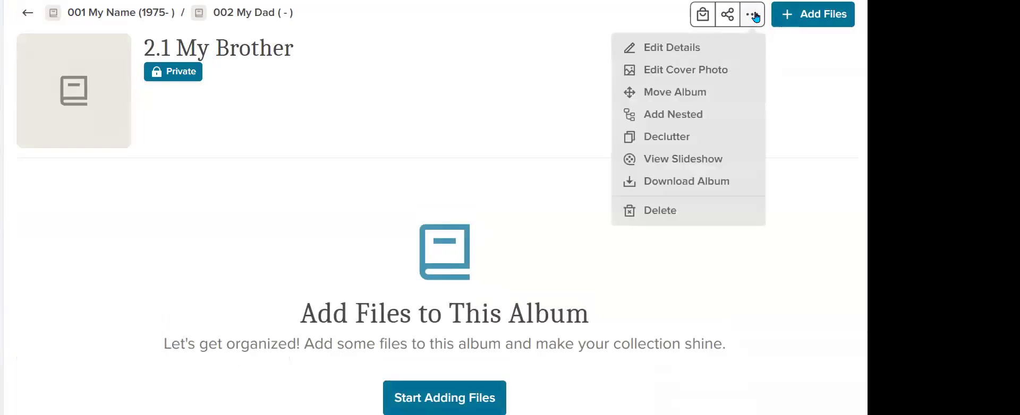
left_click(723, 118)
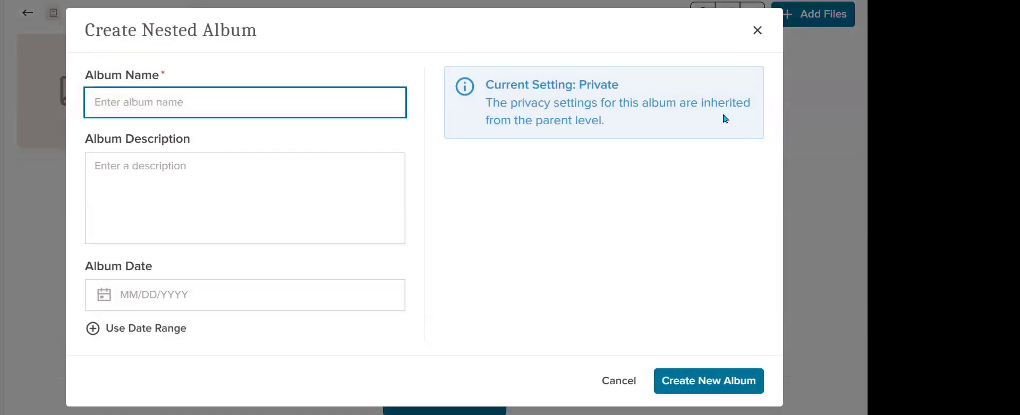
type("2.1")
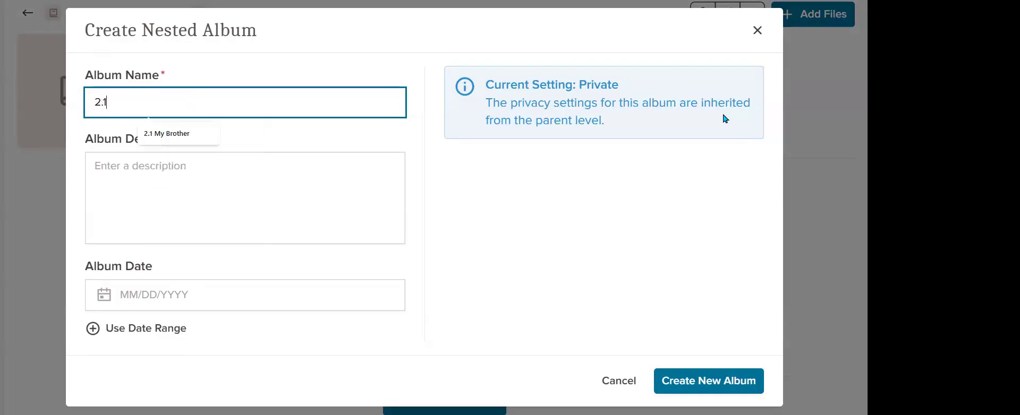
type(" S My ")
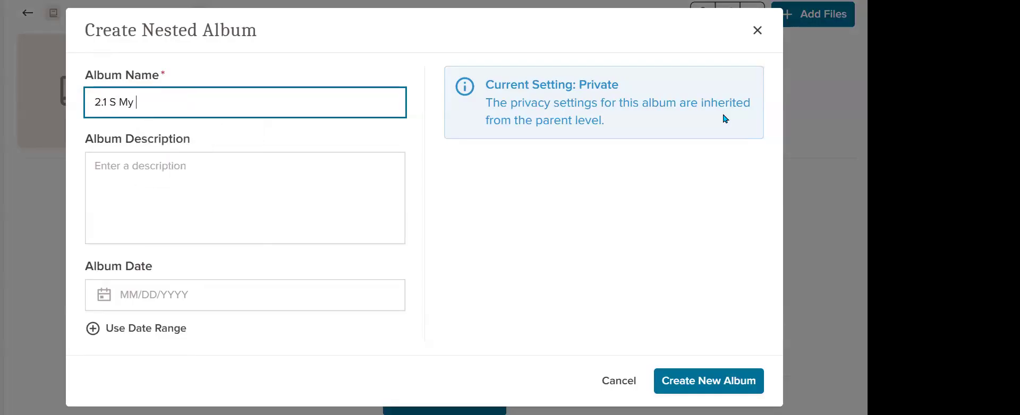
type("Sister In Law")
left_click(698, 382)
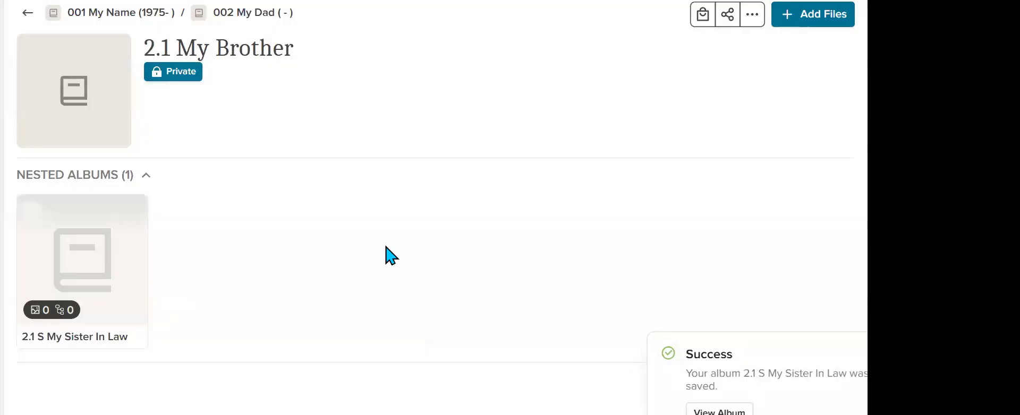
Step: Create a nested album named "2.1.1My Brother's First Born" inside "2.1 My Brother"
left_click(758, 19)
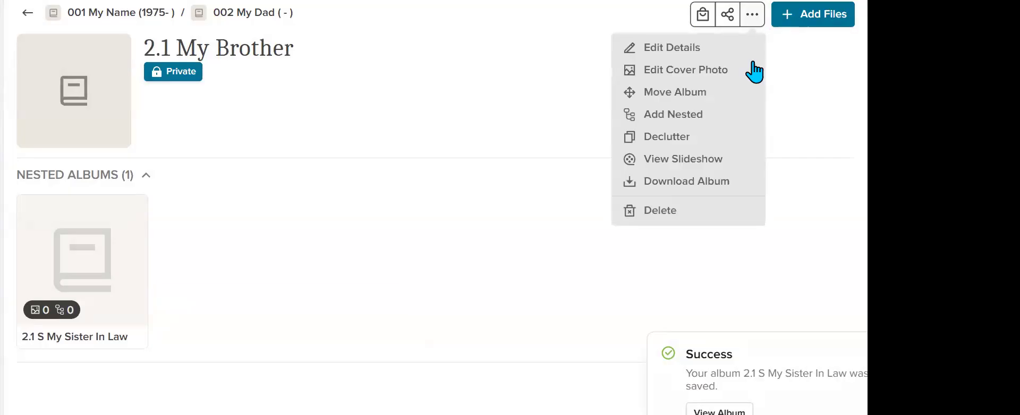
left_click(715, 119)
type("2.1.1")
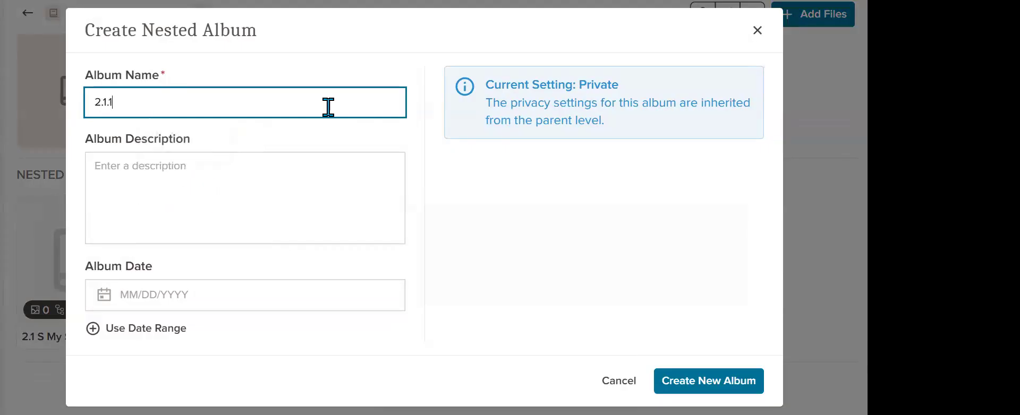
type("My Brother's Firs")
type("t Born")
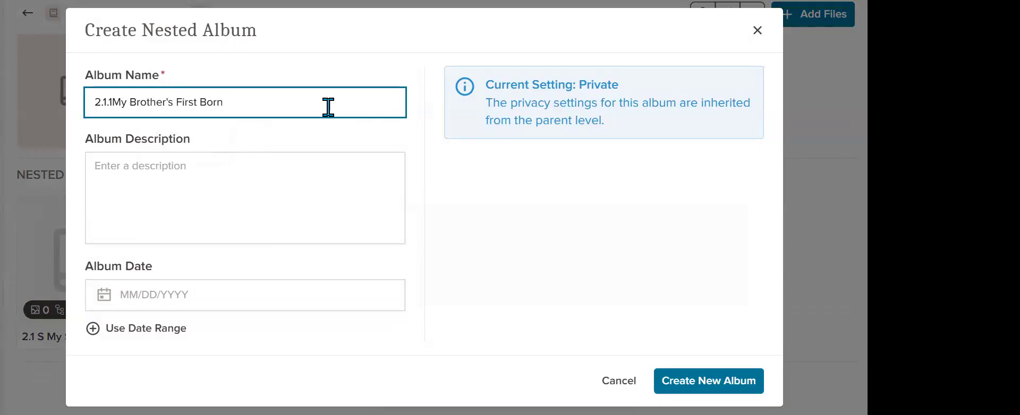
left_click(717, 374)
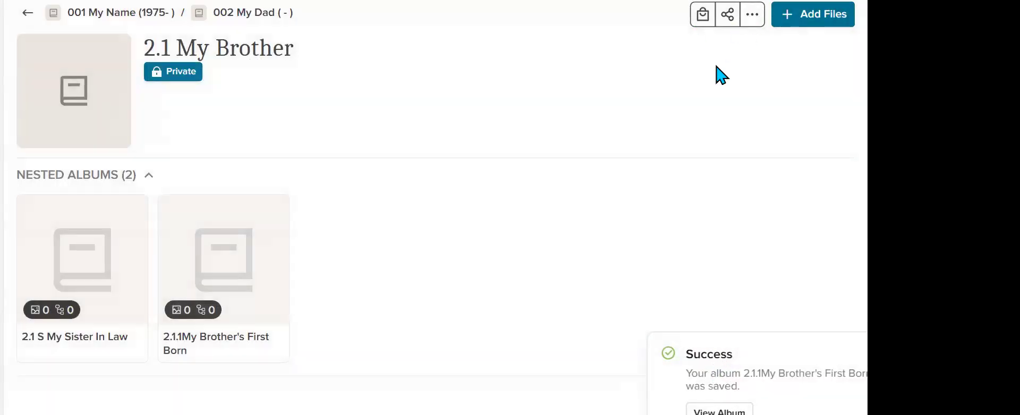
Step: Create a nested album named "2.1.2 My Brother's Second Born" inside the "2.1 My Brother" album
left_click(760, 22)
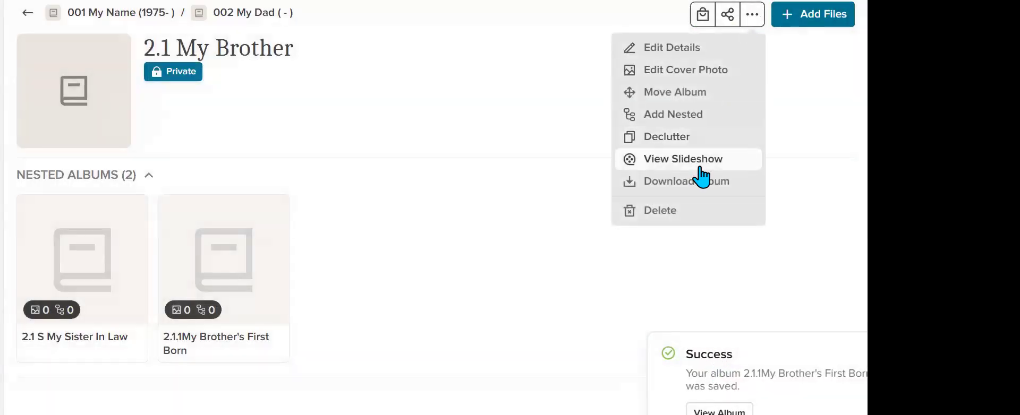
left_click(689, 117)
left_click(230, 96)
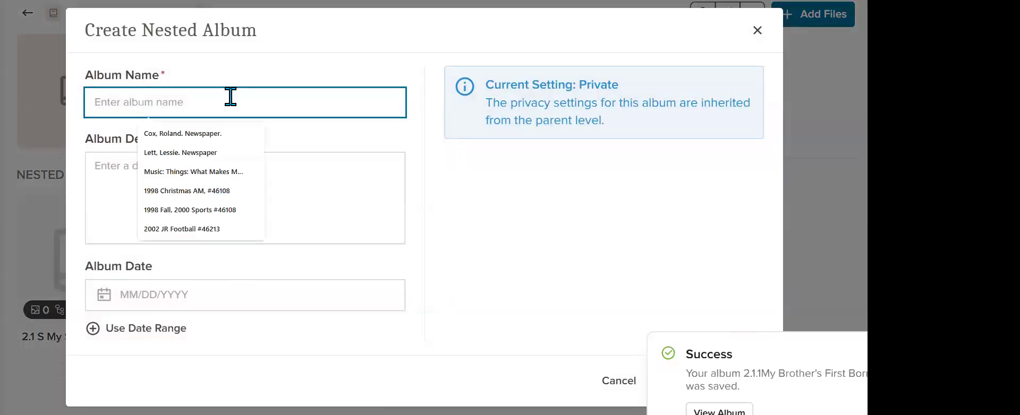
type("2.1")
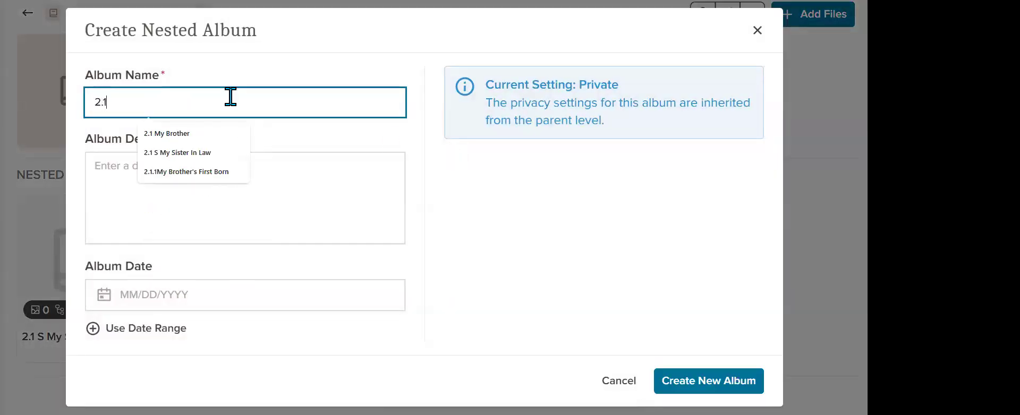
type(".2")
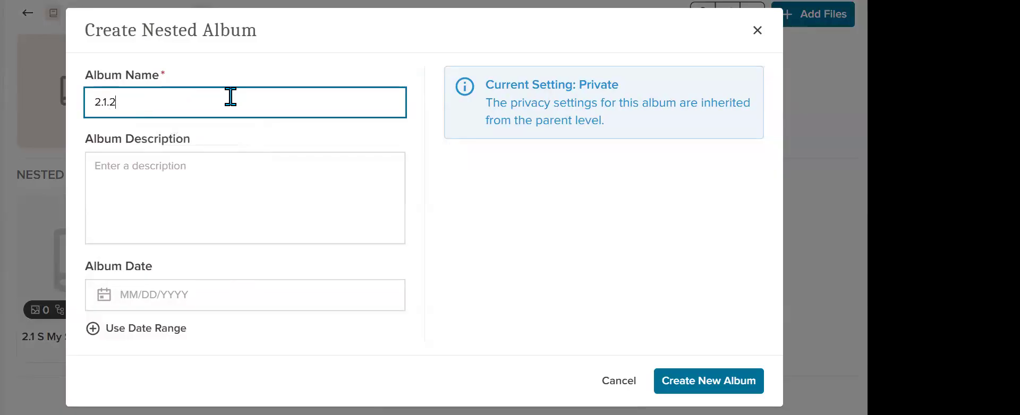
type(" My Brother's Second Born")
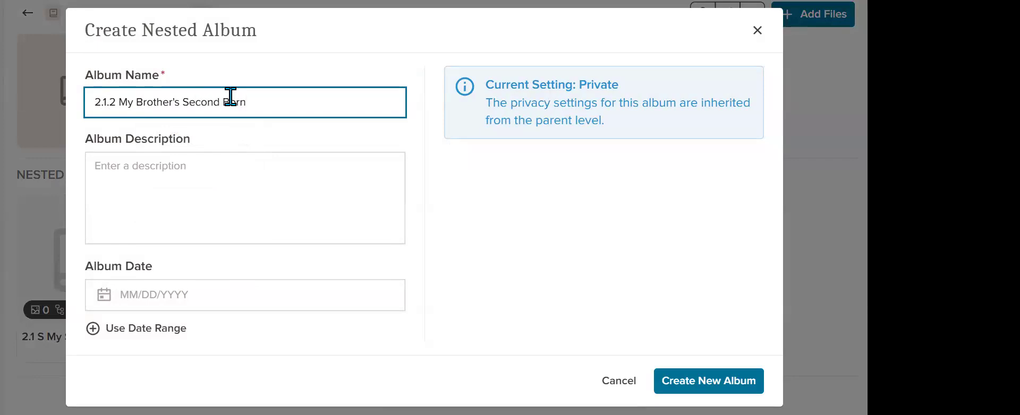
left_click(728, 379)
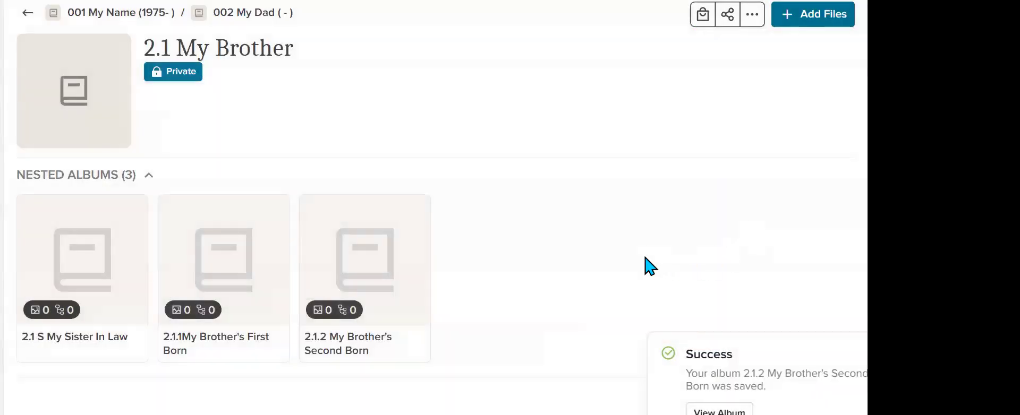
Step: Go back up to the "001 My Name (1975- )" album and open its nested album "004 My Dad's Dad"
left_click(244, 15)
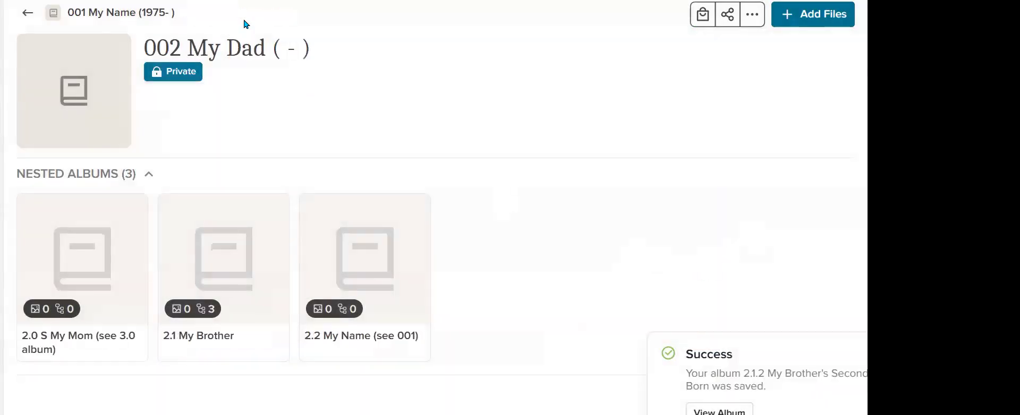
left_click(106, 13)
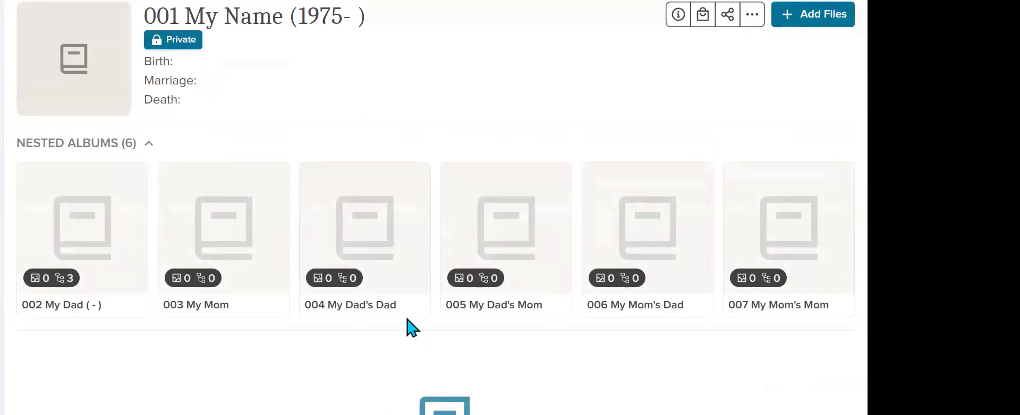
left_click(379, 310)
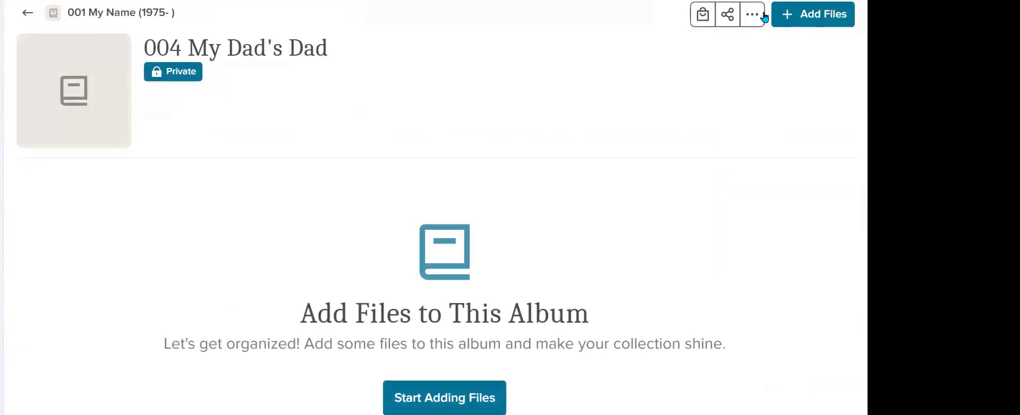
Step: Create a nested album named "4.0 S My Dad Dad Wife (see" inside "004 My Dad's Dad"
left_click(761, 16)
left_click(724, 121)
left_click(198, 103)
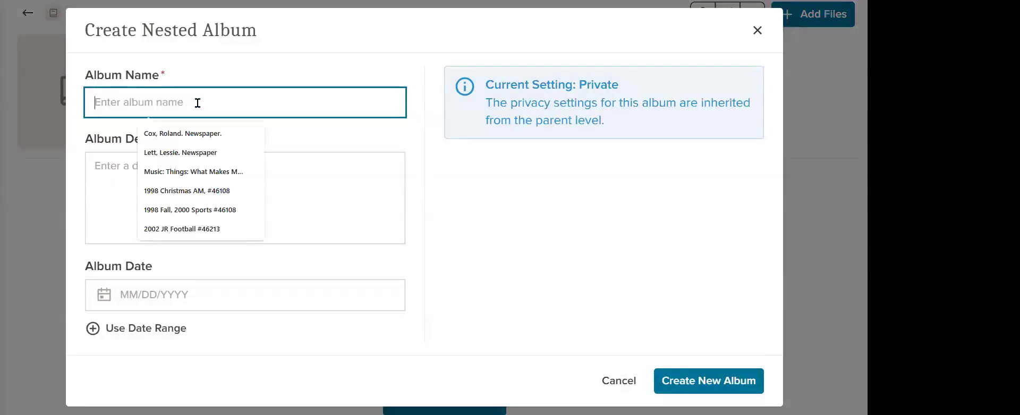
type("4.0")
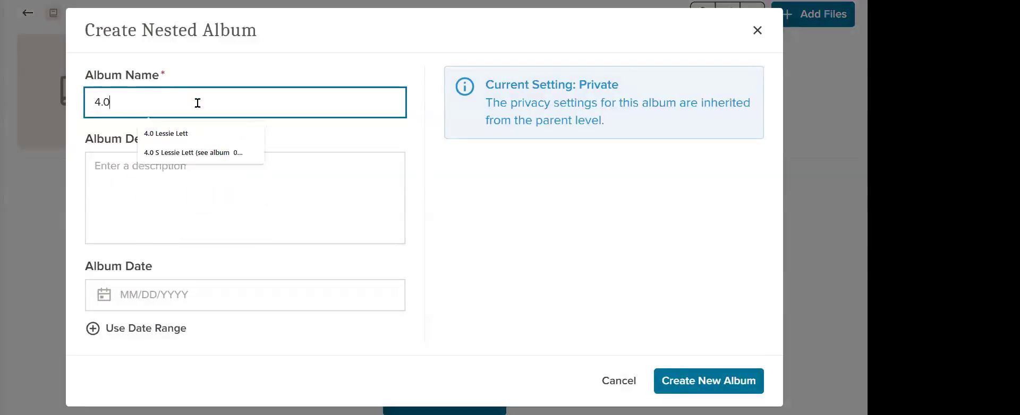
type(" S")
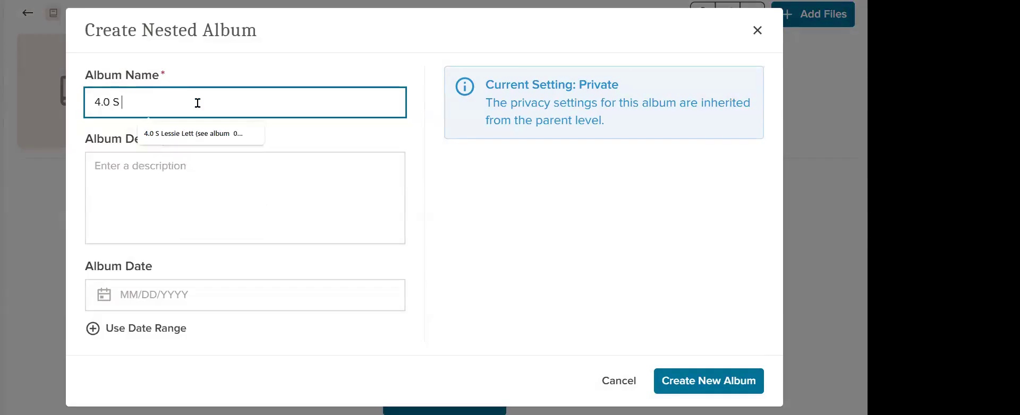
type(" My Dad ")
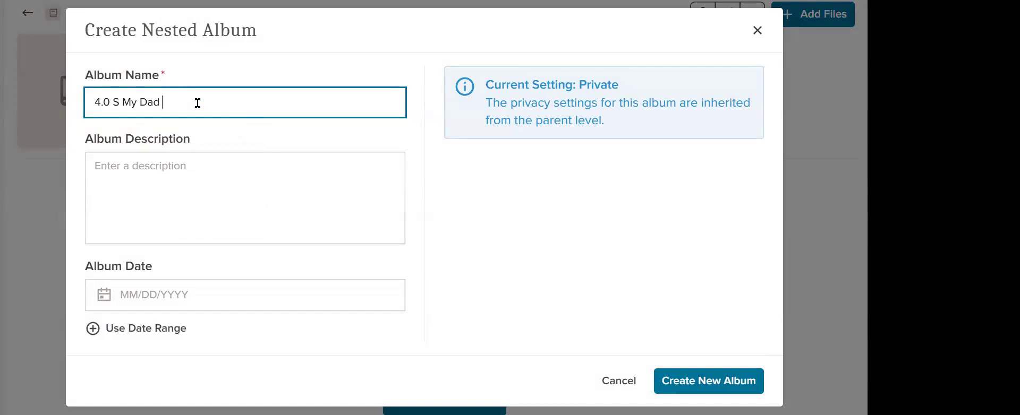
type("Dad Wife  (see")
left_click(704, 380)
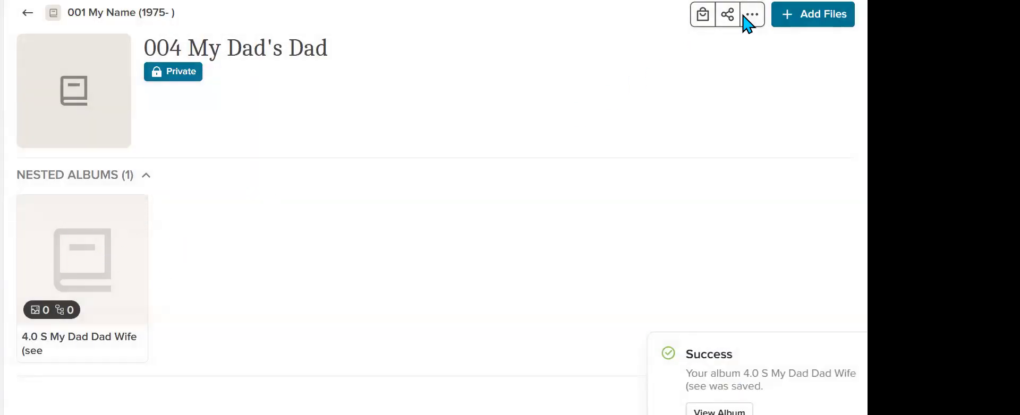
Step: Create a nested album named "4.1 1st born" inside the "004 My Dad's Dad" album
left_click(753, 15)
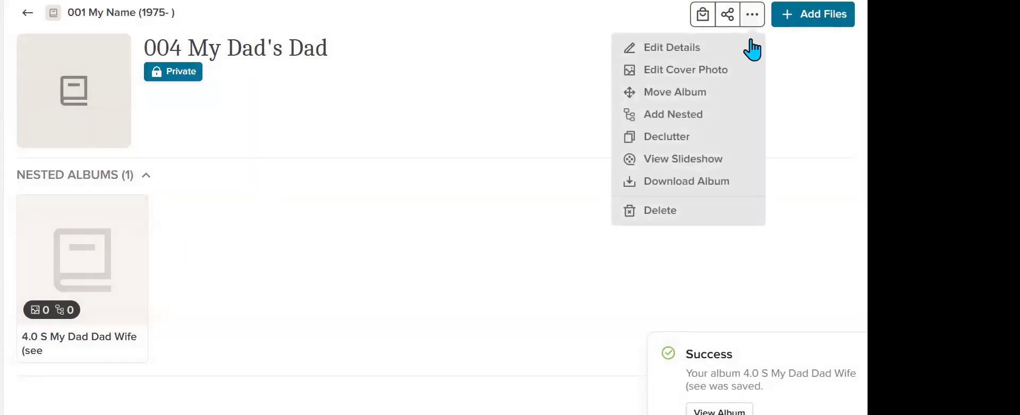
left_click(704, 117)
left_click(229, 93)
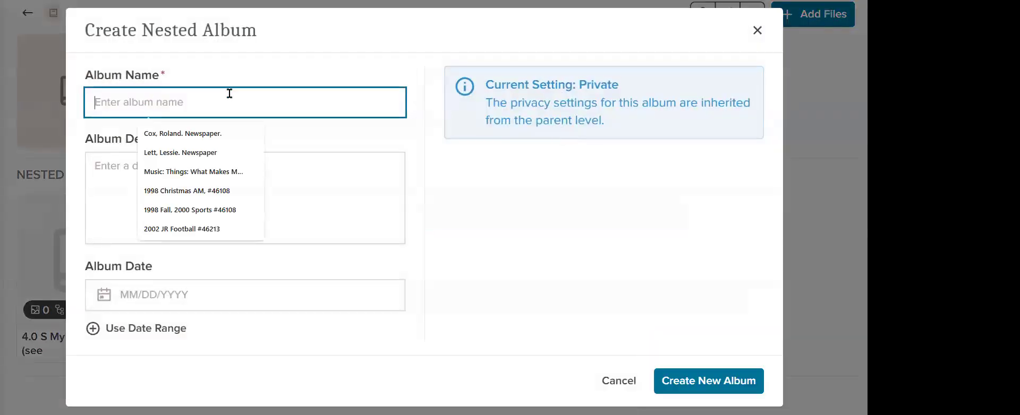
type("4.1 ")
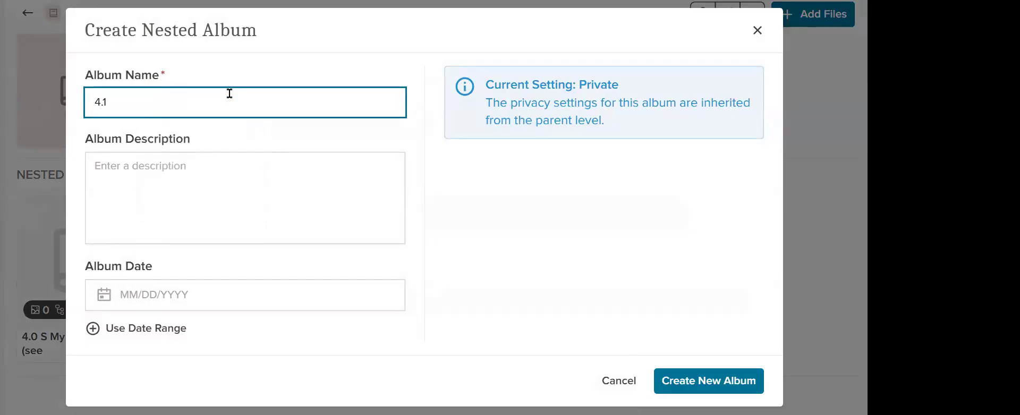
type("1st born")
left_click(734, 384)
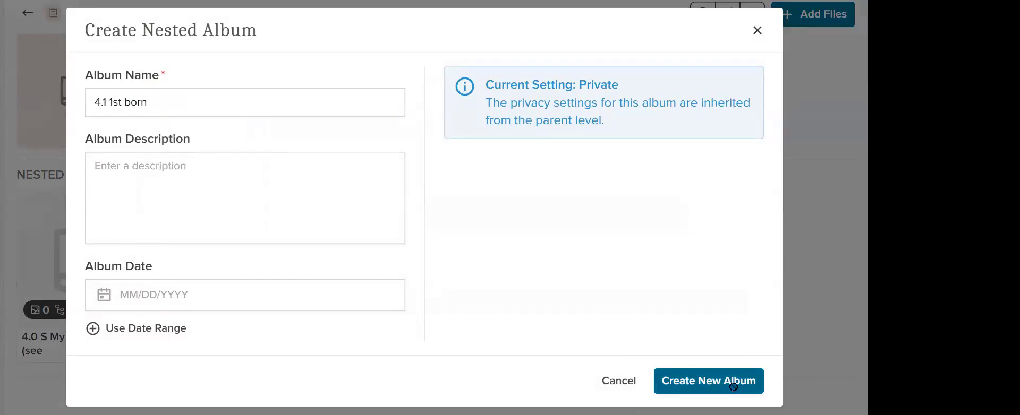
Step: Create a nested album named "4.2 second born" inside the "004 My Dad's Dad" album
left_click(751, 14)
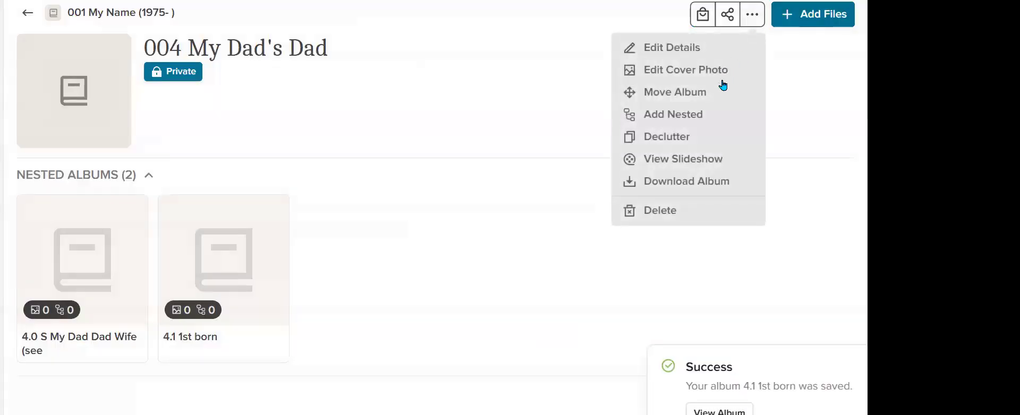
left_click(718, 118)
left_click(246, 101)
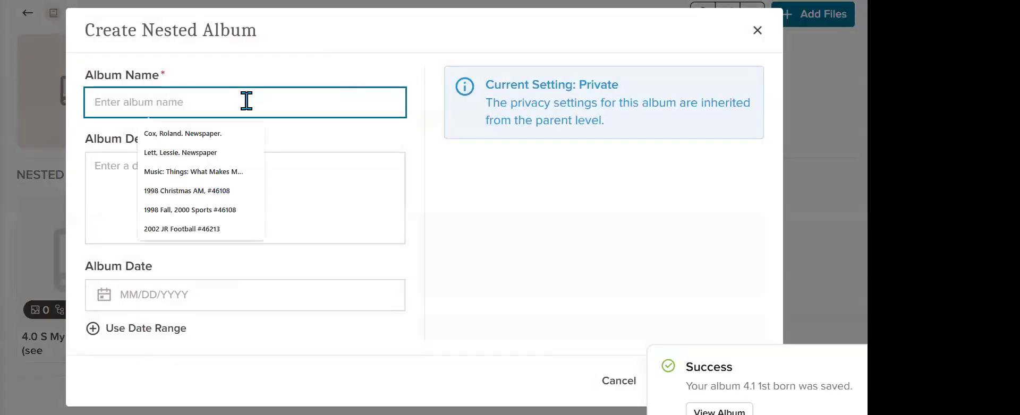
type("4")
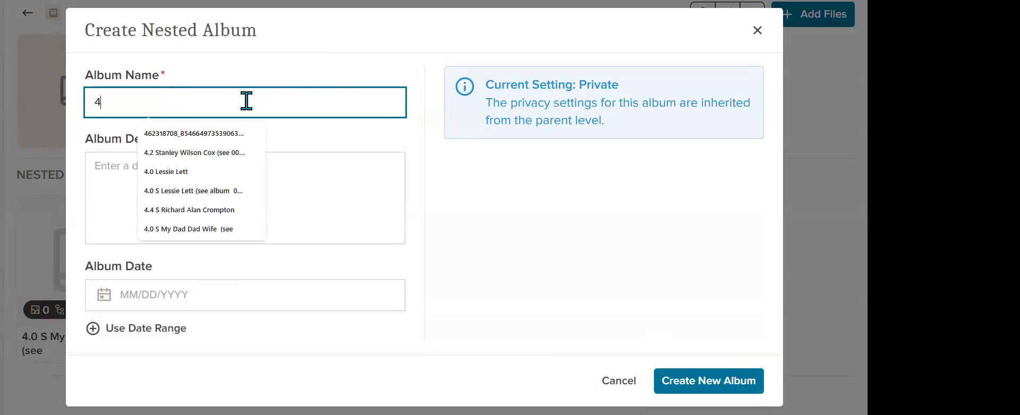
type(".2 s")
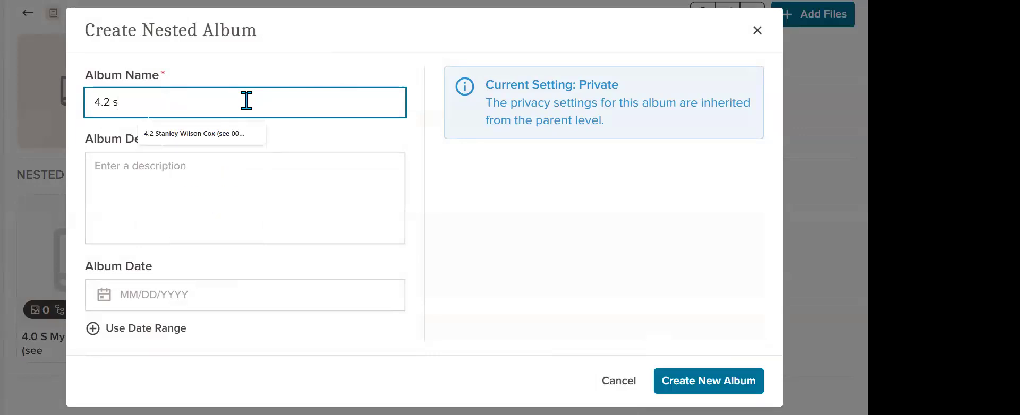
type("econd born")
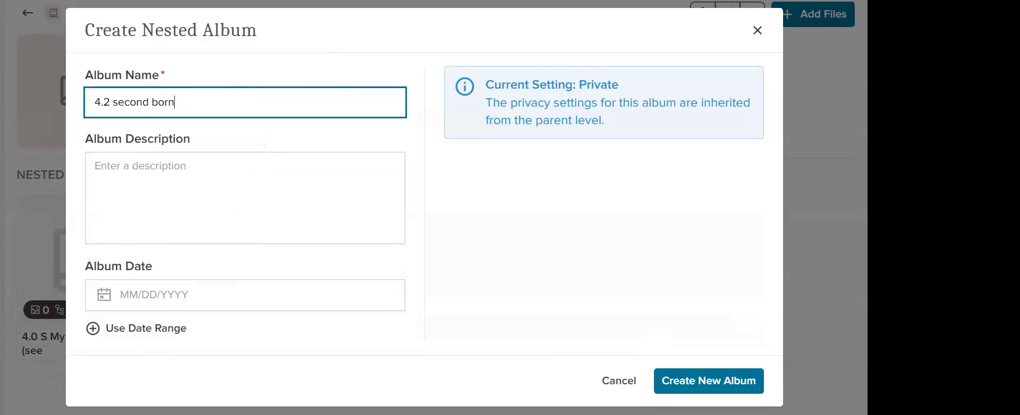
left_click(705, 380)
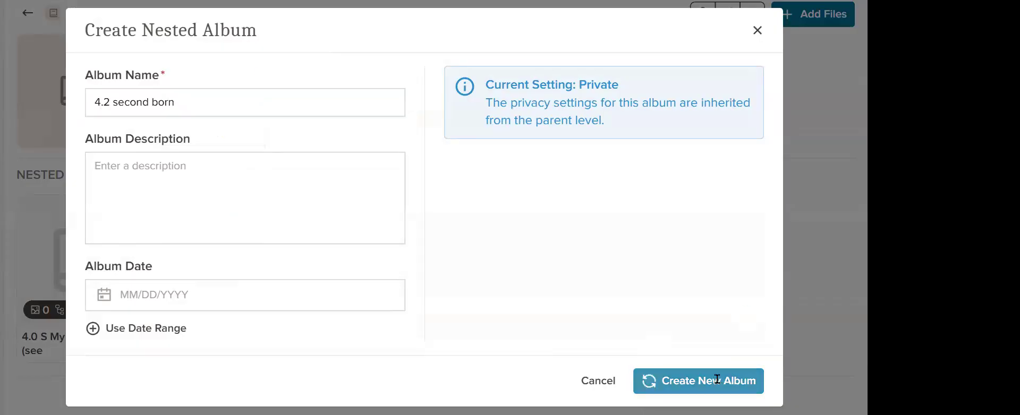